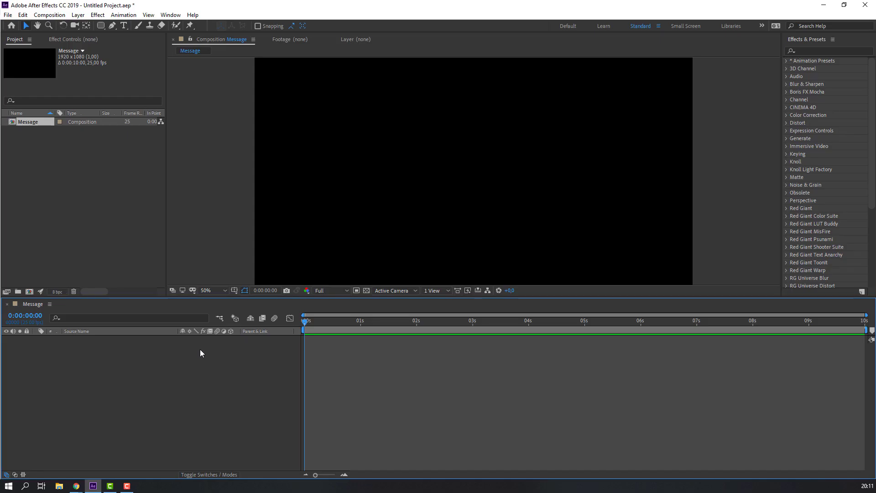
Step: Draw a green rounded rectangle near the top centre of the Message composition
click(100, 25)
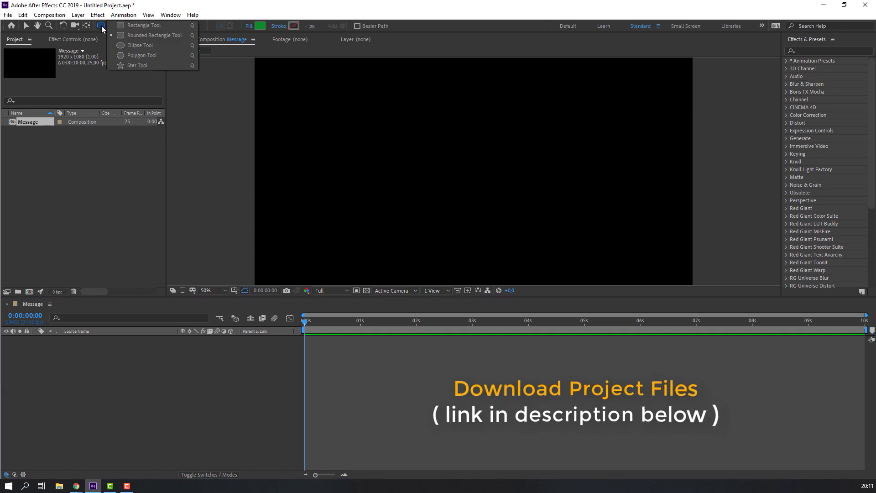
click(167, 37)
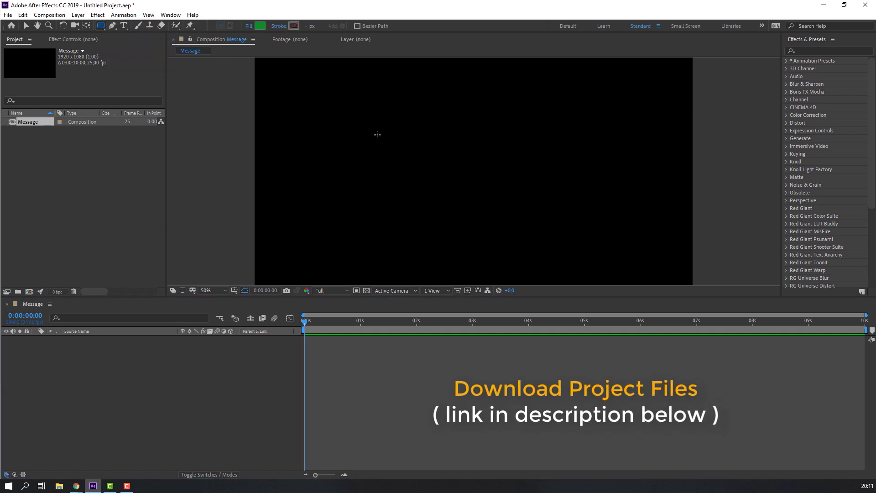
drag(361, 124, 584, 166)
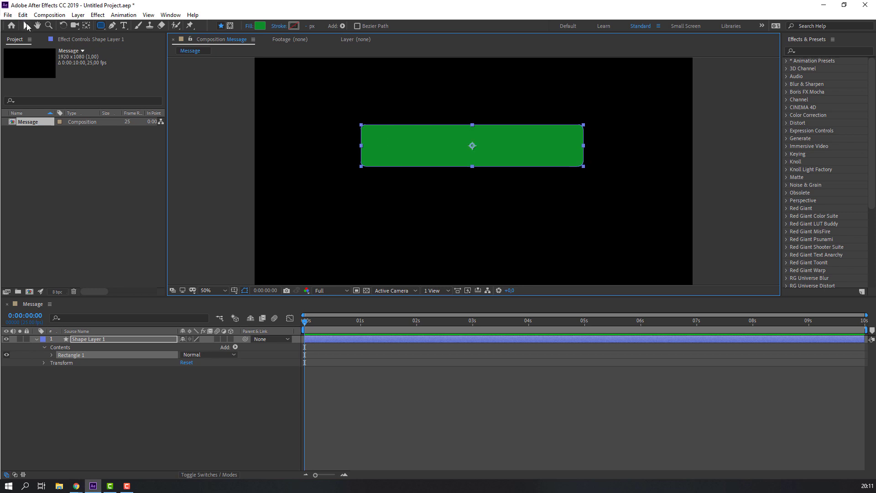
click(26, 25)
Step: Rename the new shape layer to object01
click(183, 373)
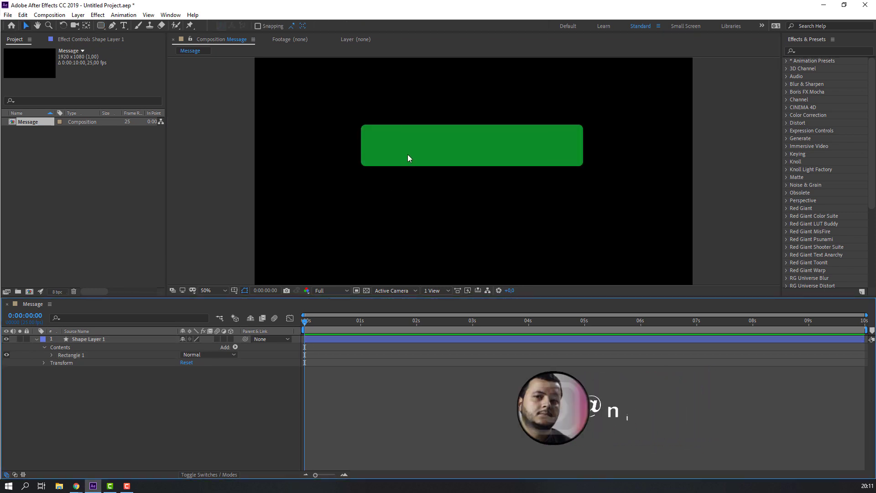
click(89, 340)
click(36, 339)
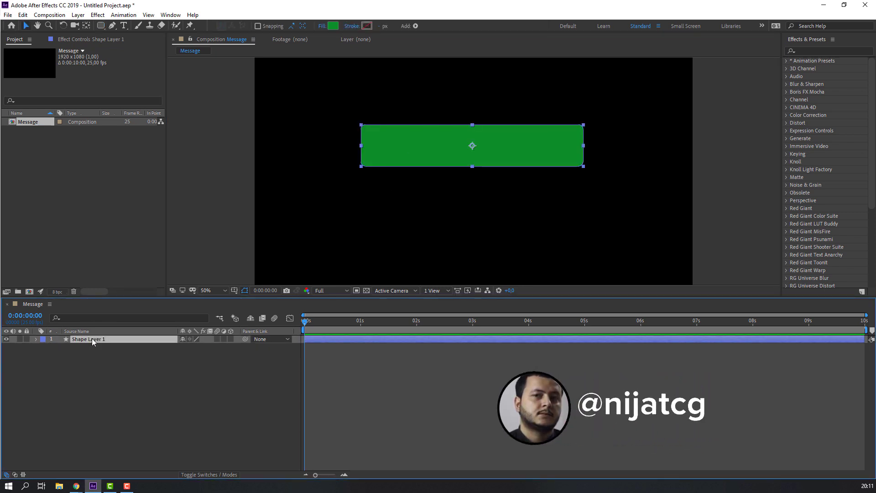
key(Return)
text(object)
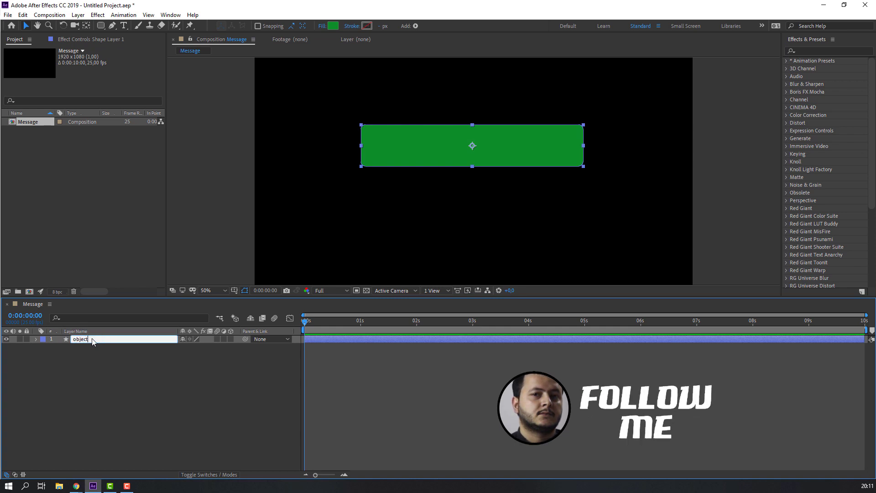
text(01)
key(Return)
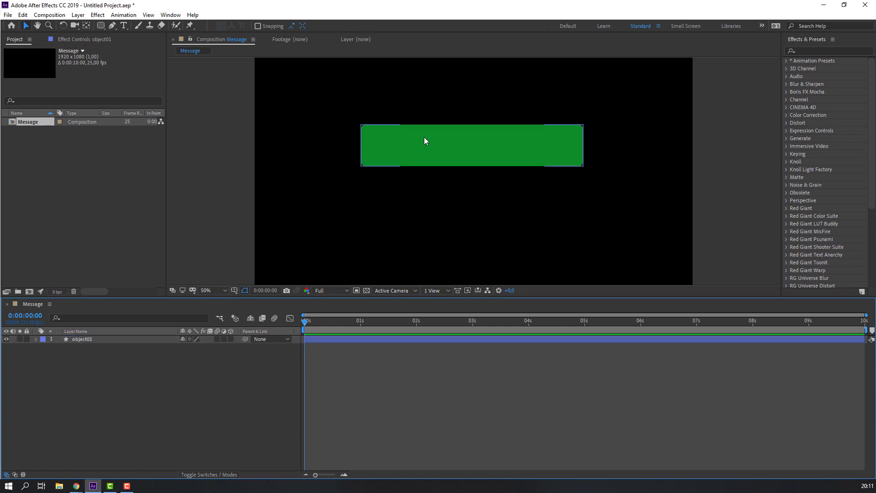
Step: Raise Rectangle Path 1's Roundness to 53
click(423, 137)
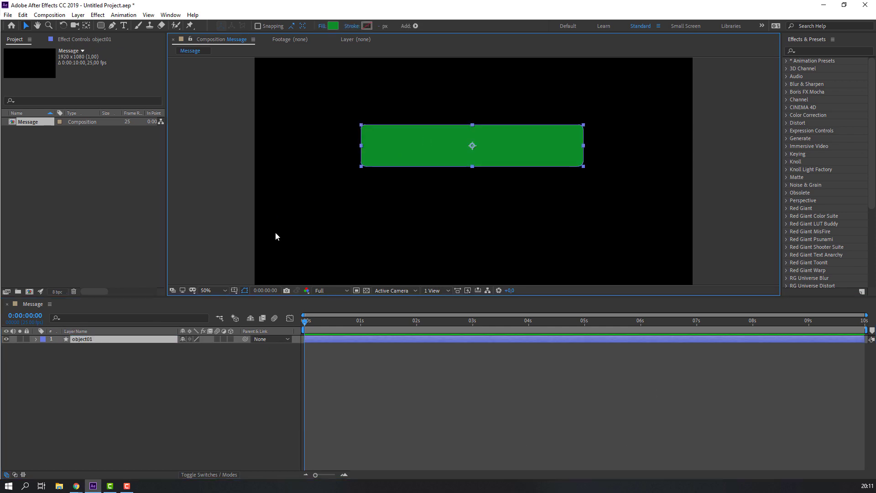
click(37, 338)
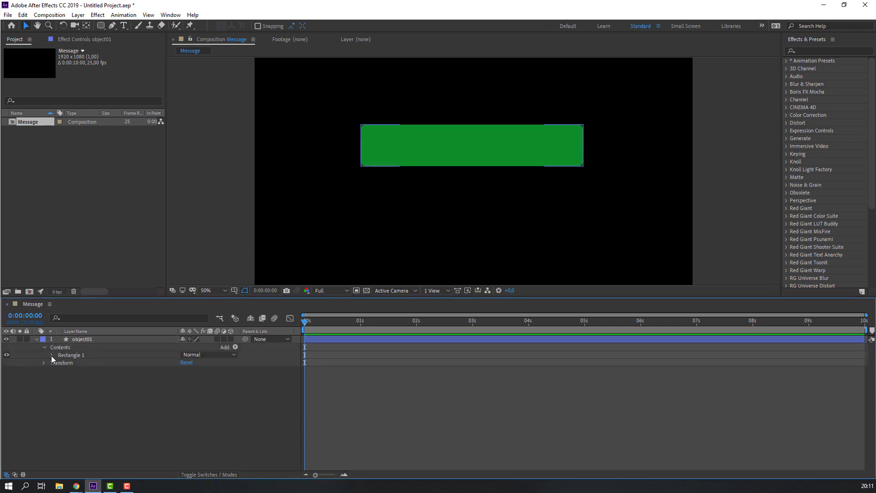
click(52, 355)
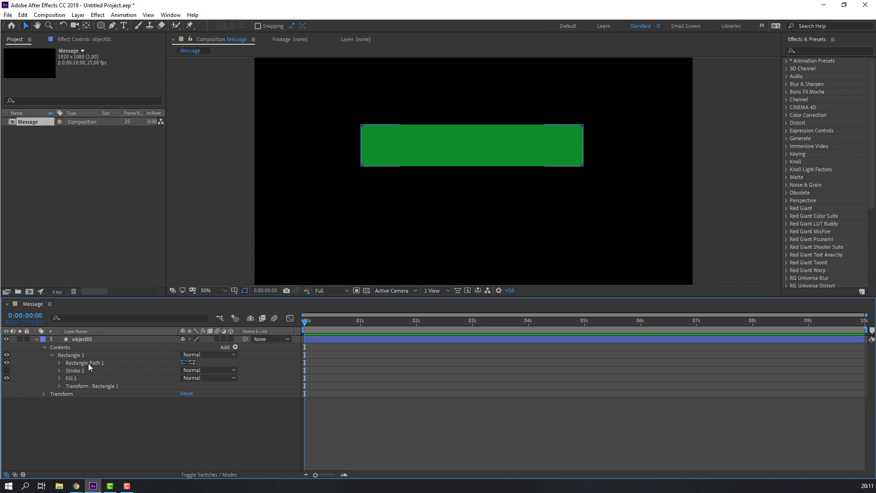
click(74, 363)
click(59, 363)
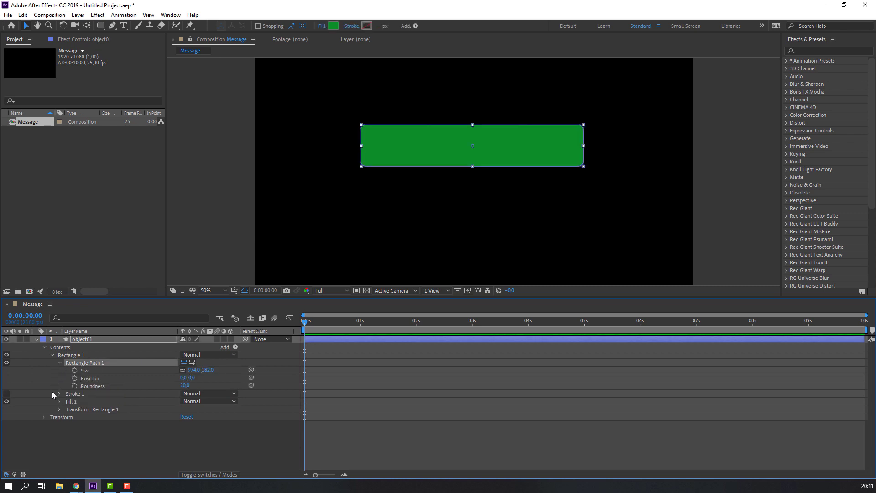
click(87, 387)
drag(190, 384, 201, 385)
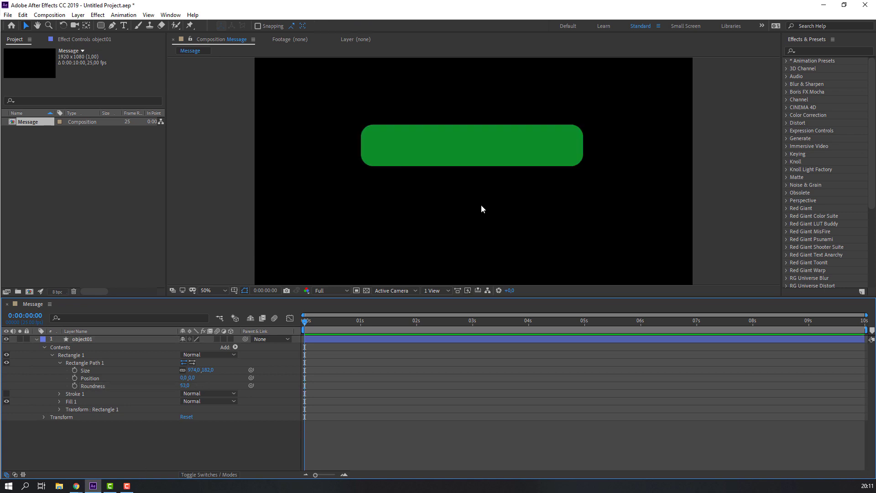
click(443, 154)
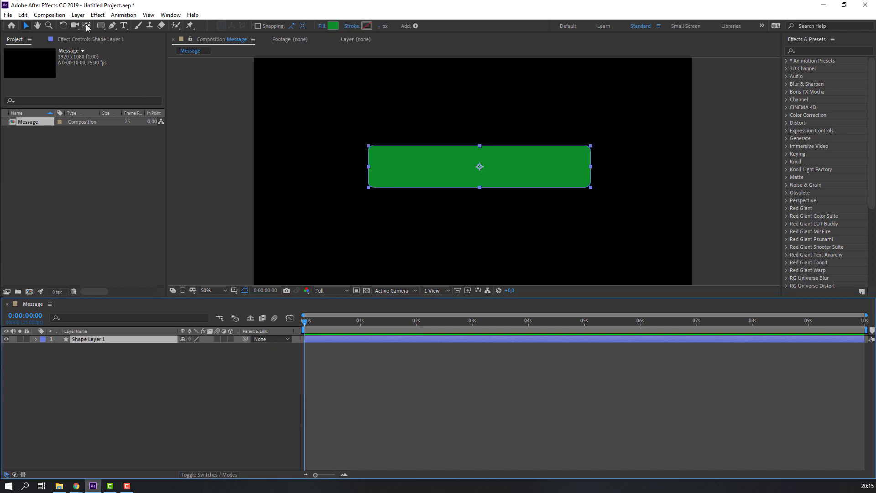
click(86, 23)
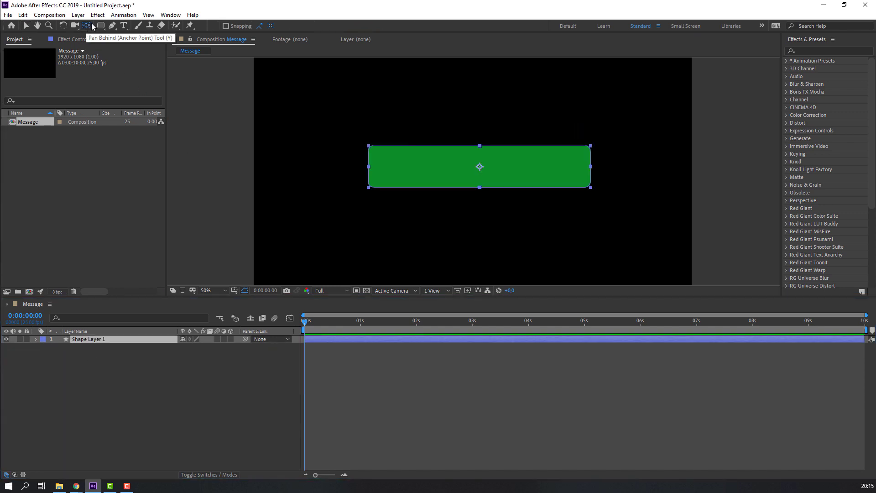
Step: Move the rectangle's anchor point to its right edge, then below the lower-right corner
drag(479, 166, 589, 166)
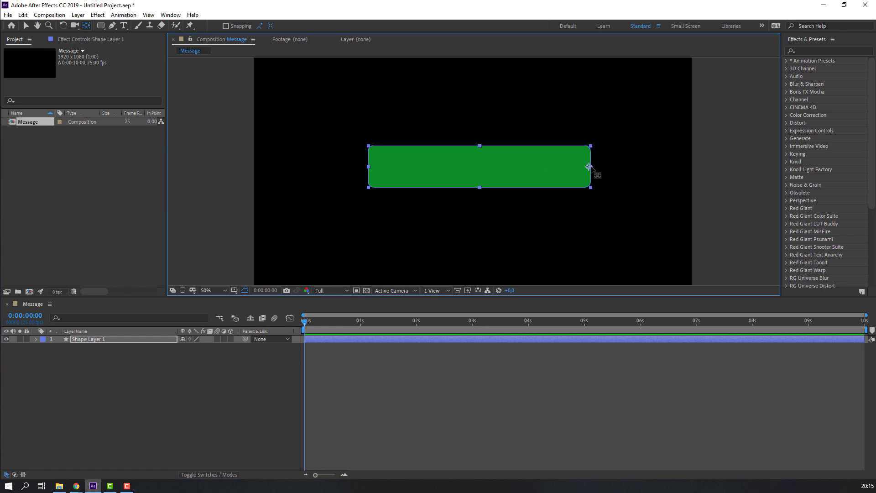
drag(588, 166, 589, 207)
click(111, 26)
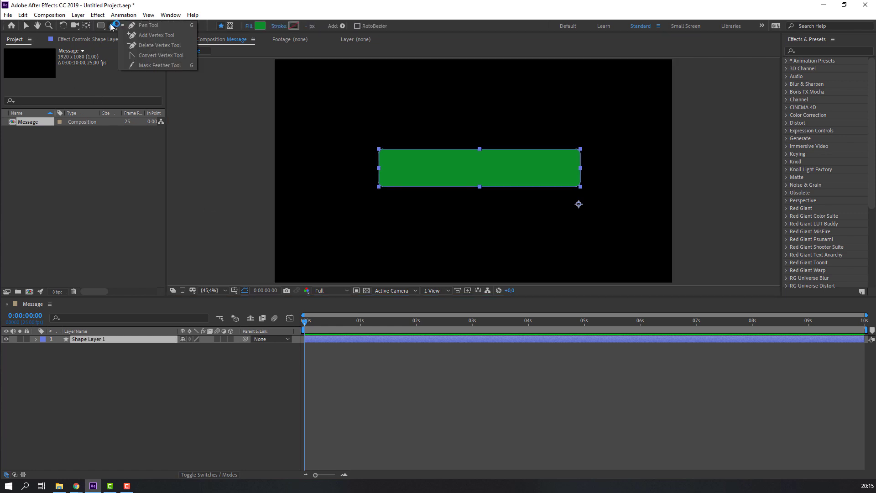
Step: Draw a green triangle tail below the rectangle with the Pen tool and flatten its top
click(155, 25)
click(100, 360)
key(slash)
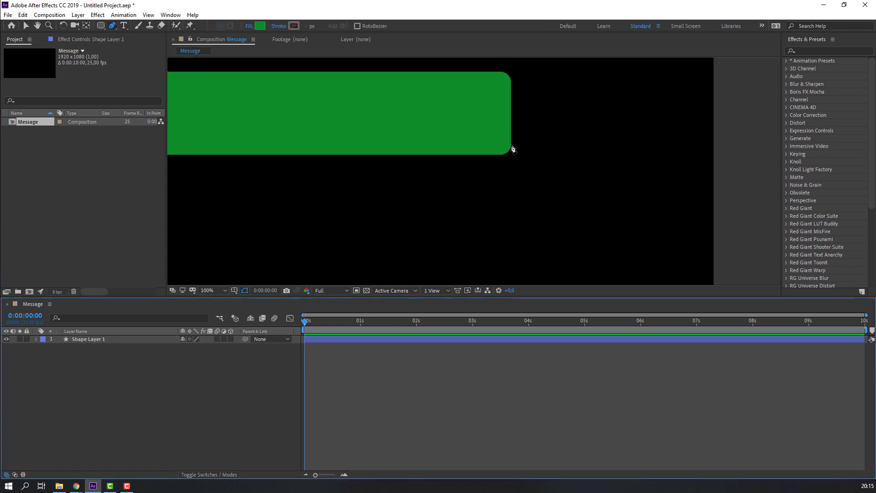
click(427, 152)
click(499, 223)
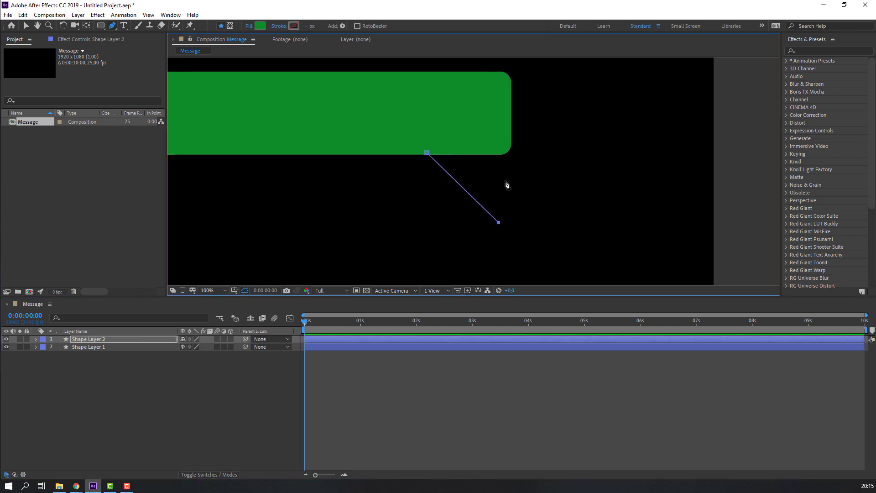
click(509, 146)
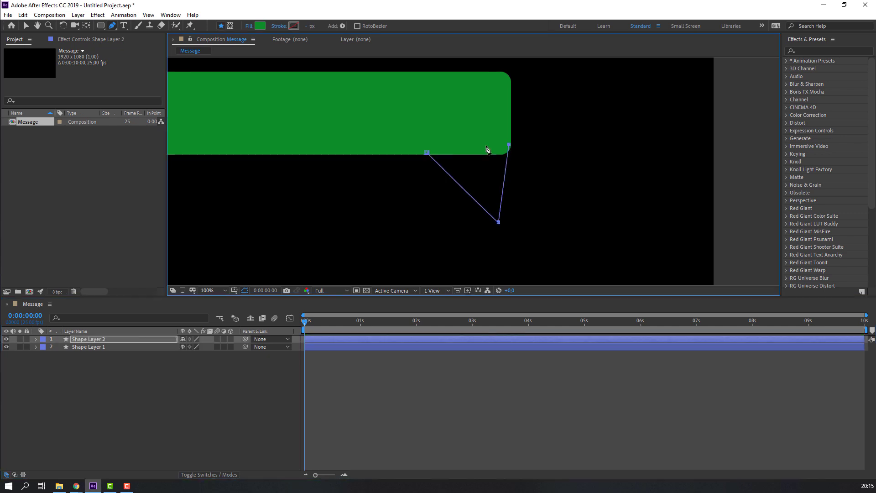
click(427, 154)
key(v)
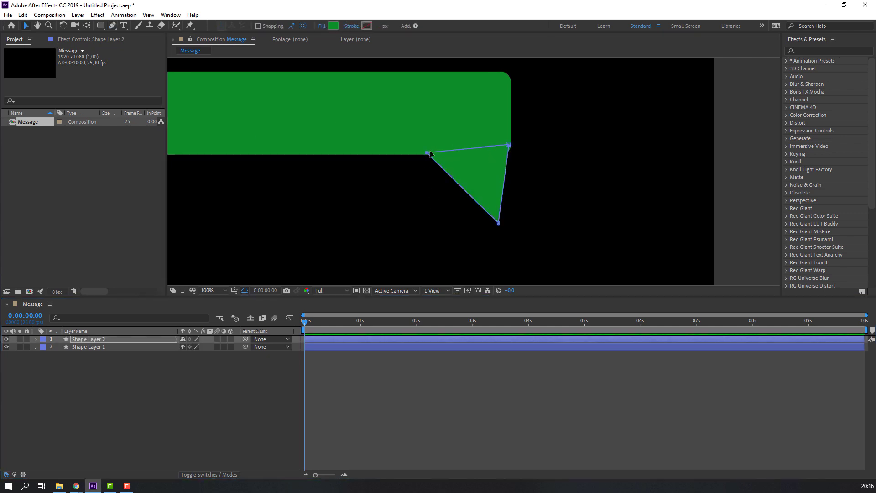
drag(430, 152, 427, 144)
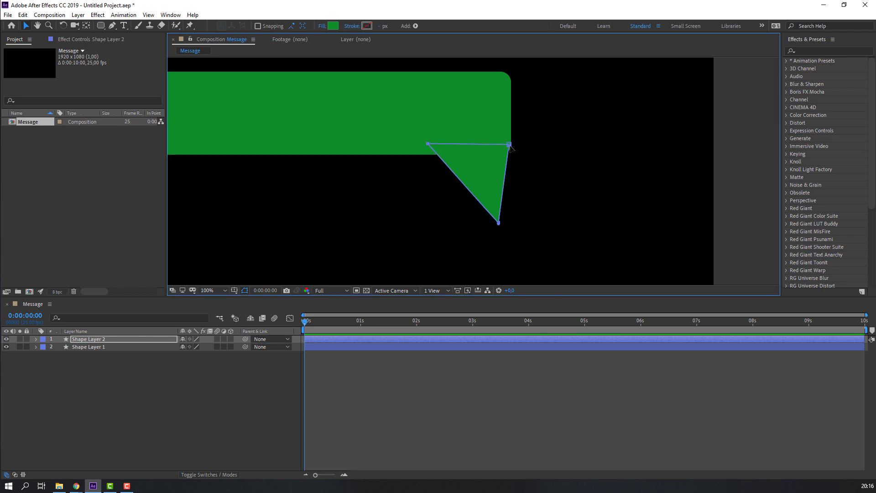
drag(510, 146, 509, 141)
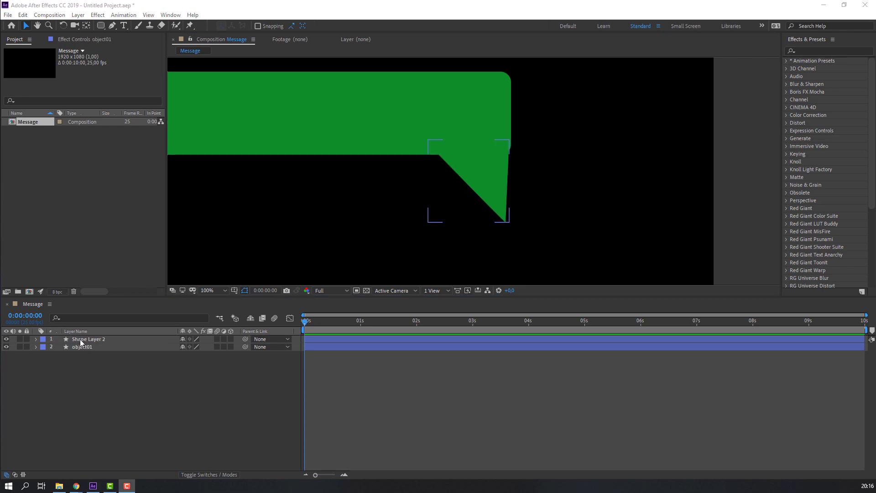
Step: Rename the triangle layer to object02 and nudge it slightly right
click(88, 339)
key(Return)
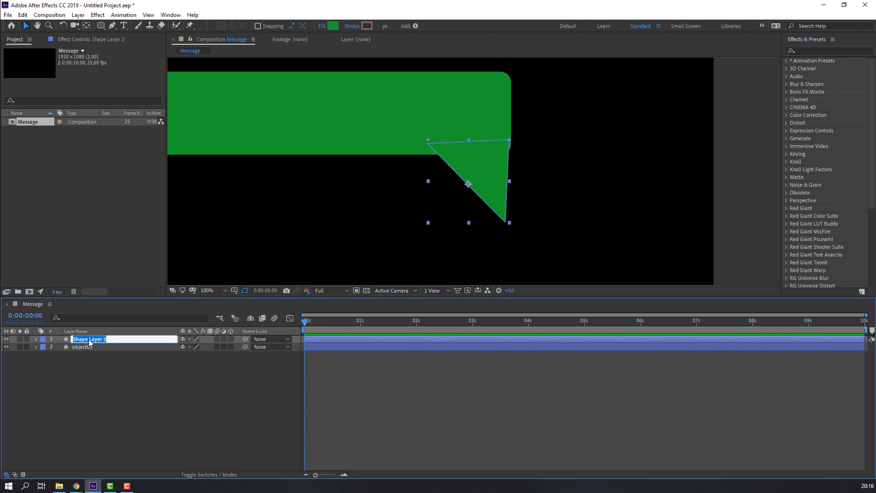
text(object02)
key(Return)
drag(462, 167, 477, 170)
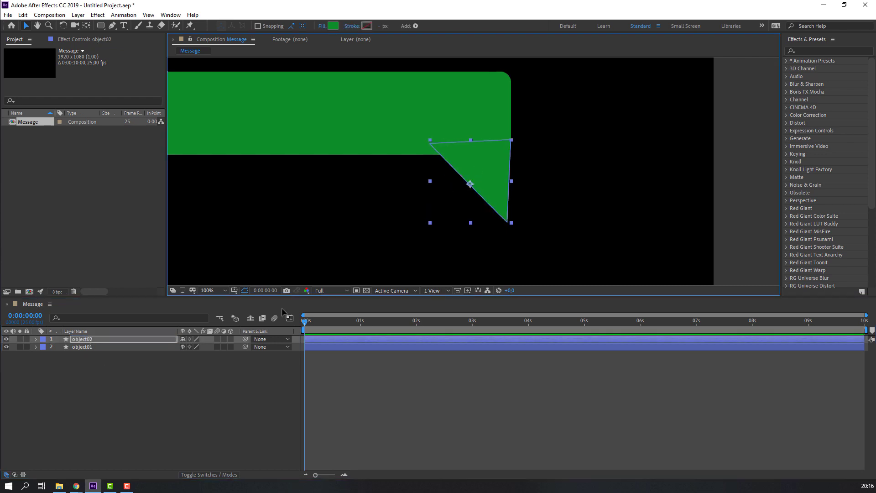
Step: Move object01's anchor point down to the tail's tip
click(80, 347)
click(85, 339)
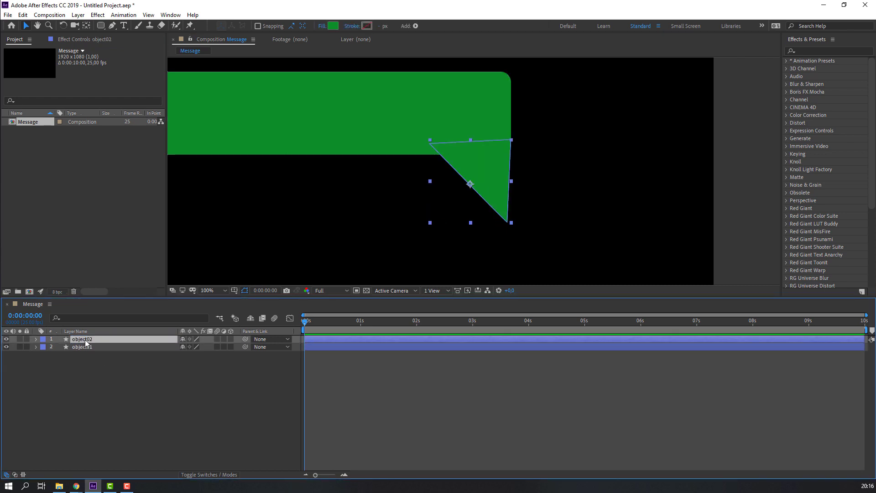
click(86, 346)
key(y)
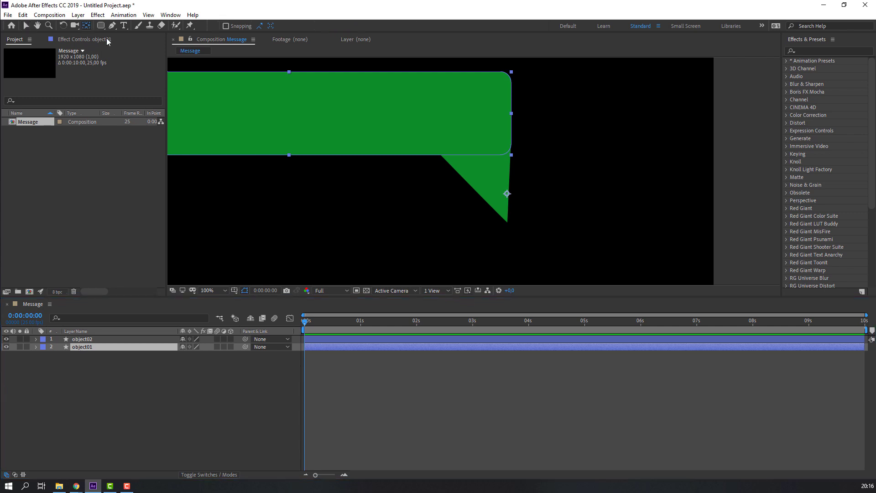
drag(507, 195, 507, 219)
key(v)
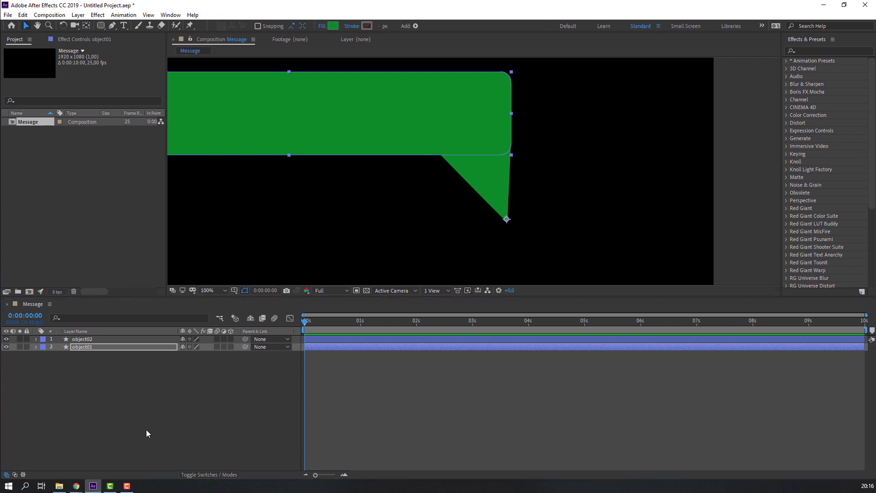
Step: Parent object02 to object01 and recentre the view on the bubble
click(92, 340)
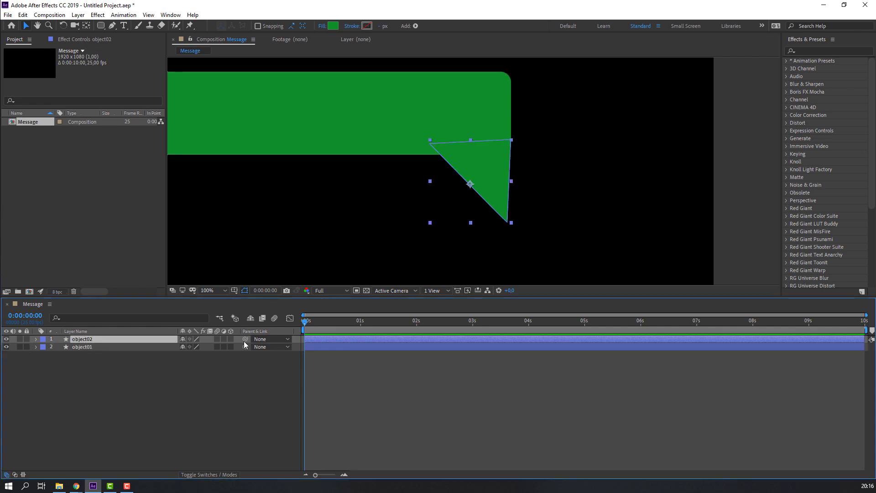
drag(158, 337, 82, 347)
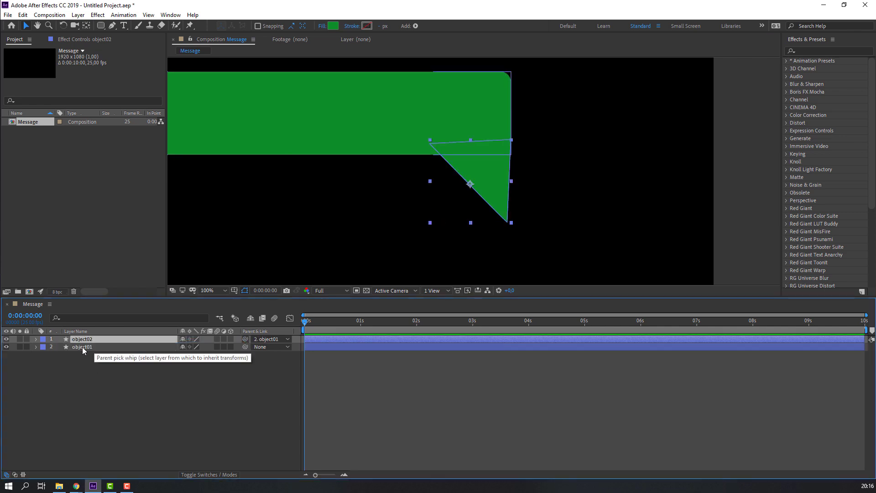
mouse_move(399, 175)
mouse_down()
mouse_move(595, 226)
mouse_move(438, 203)
mouse_up()
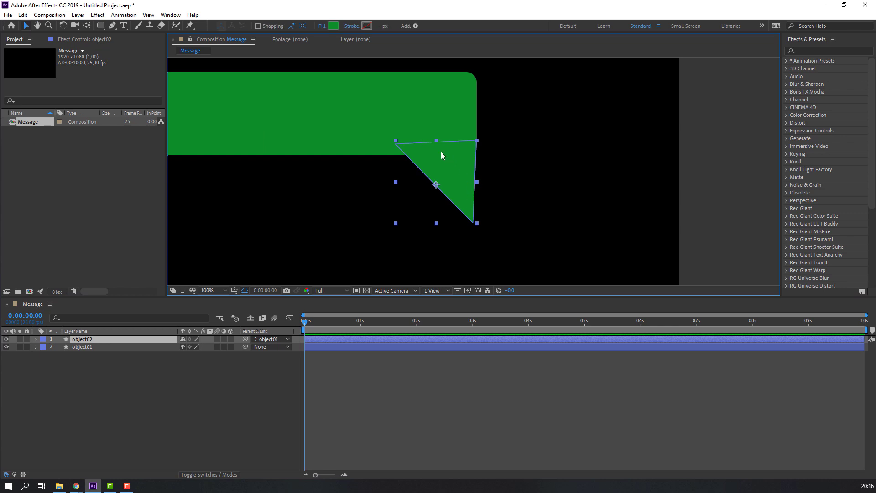
Step: Shrink object02's scale and move it up under the rectangle's right end
click(84, 339)
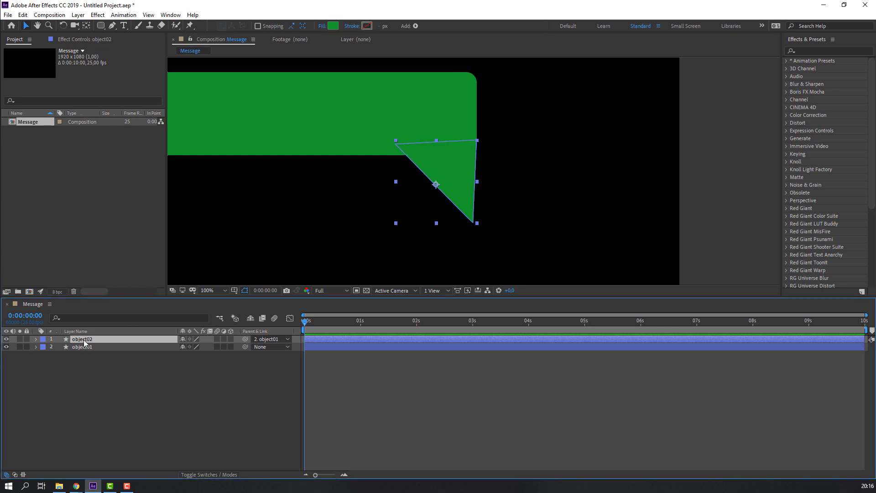
key(s)
drag(194, 347, 176, 347)
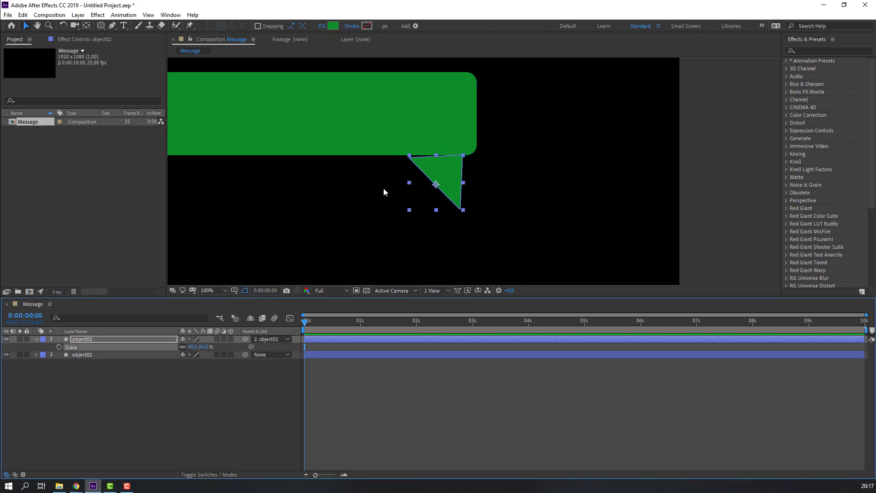
drag(439, 166, 443, 157)
click(311, 196)
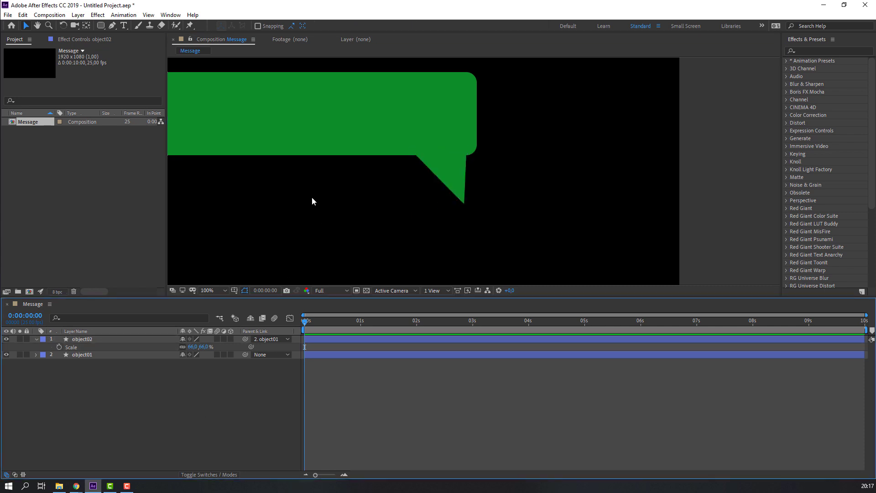
key(comma)
key(comma)
key(period)
click(436, 180)
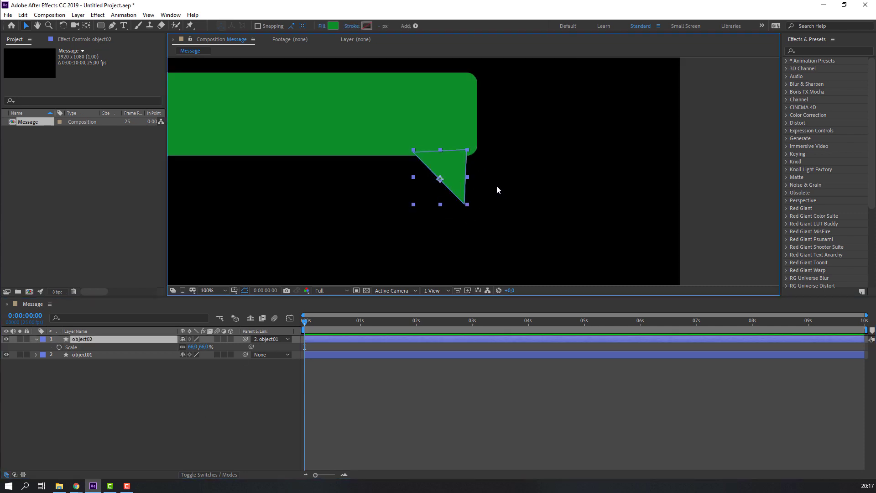
key(period)
click(99, 372)
Step: Move object01's anchor point to the tail tip with the Pan Behind tool
click(88, 354)
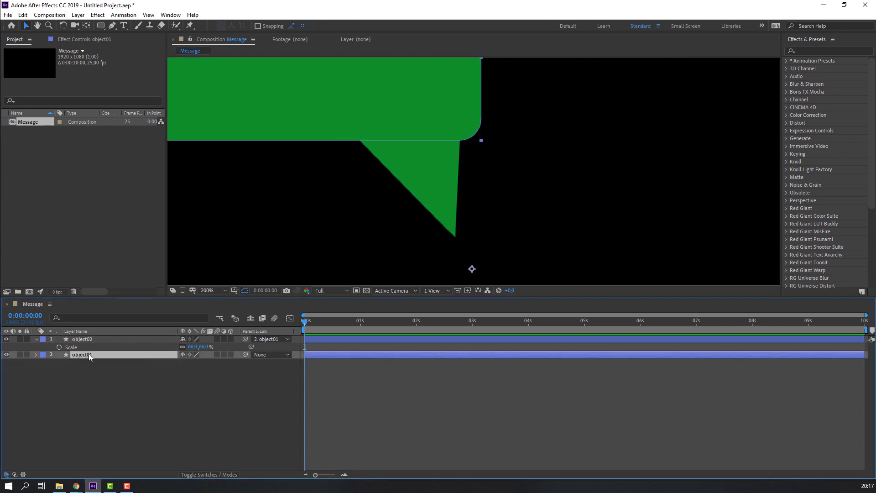
click(86, 25)
drag(472, 269, 456, 237)
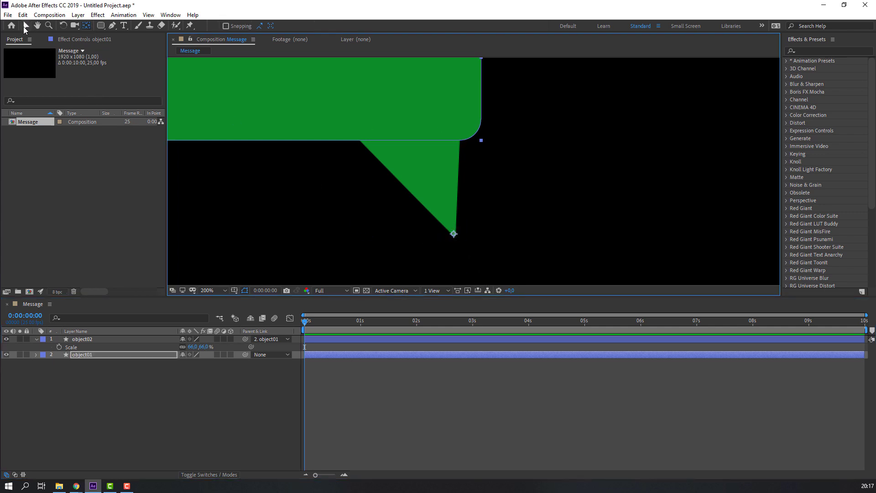
click(25, 26)
scroll(464, 172, down, 3)
click(218, 365)
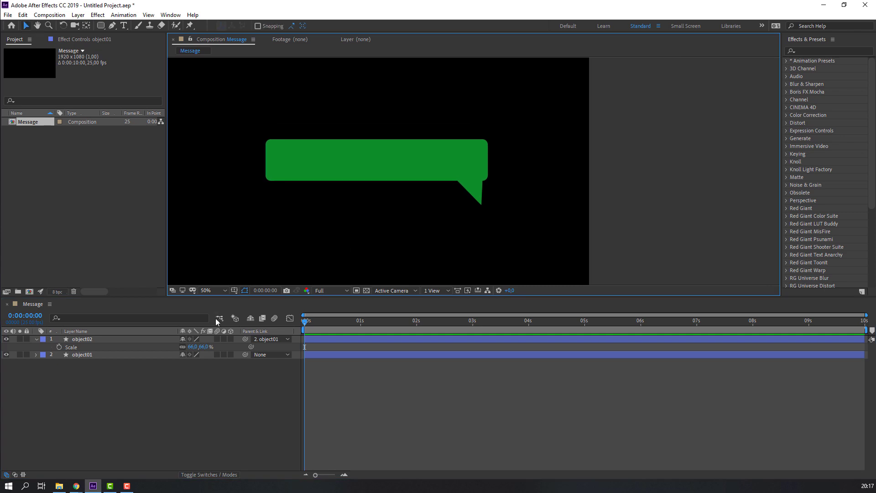
click(36, 339)
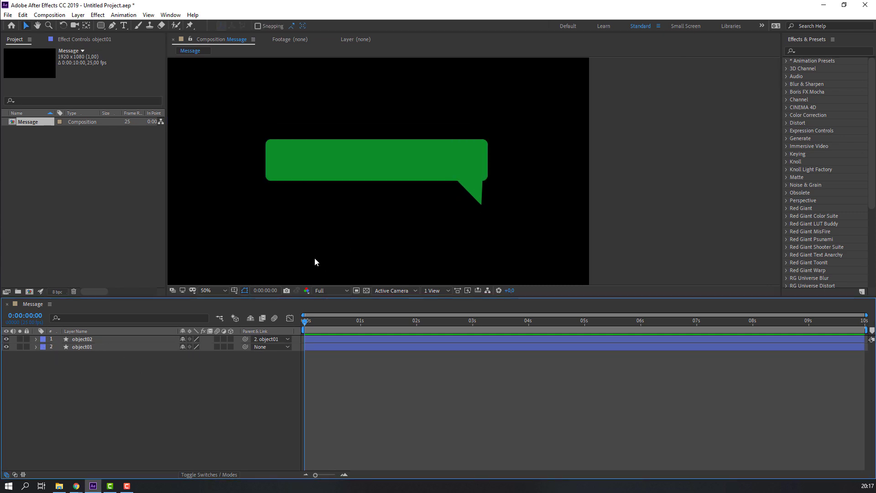
drag(412, 220, 458, 210)
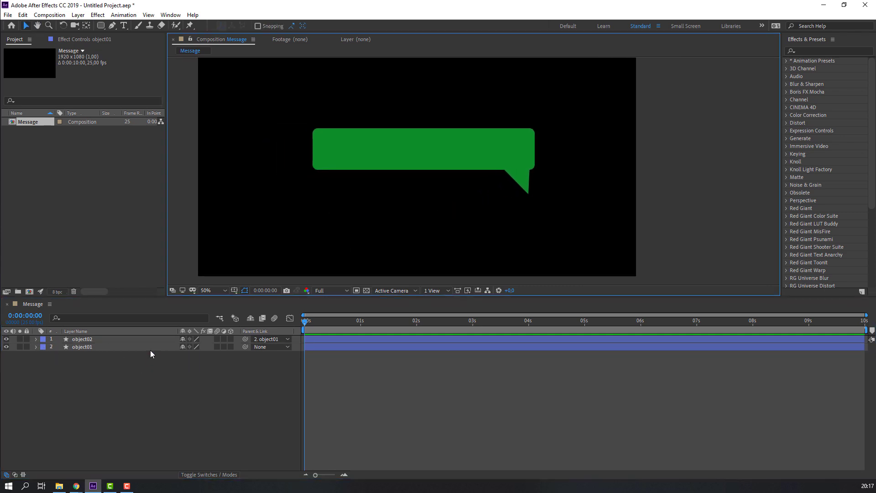
Step: Keyframe object01's Position below the frame at 0s and back in place at frame 19
click(91, 347)
key(p)
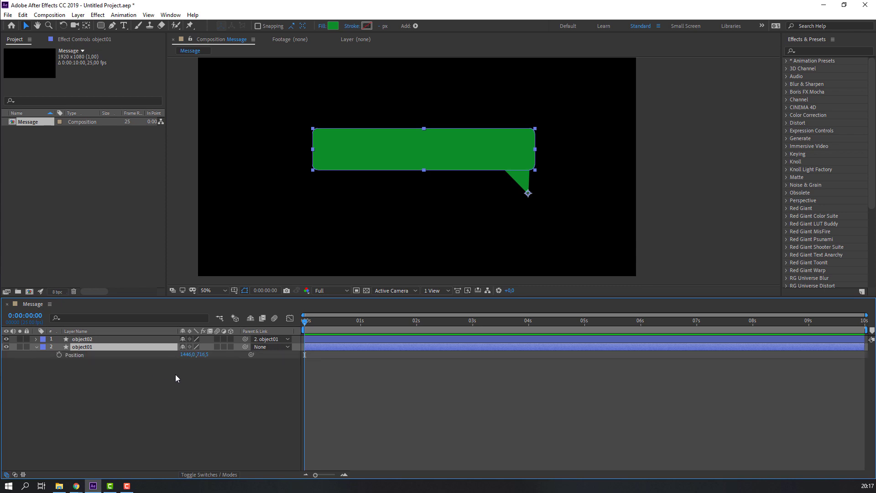
drag(207, 360, 100, 373)
scroll(447, 198, down, 4)
click(59, 355)
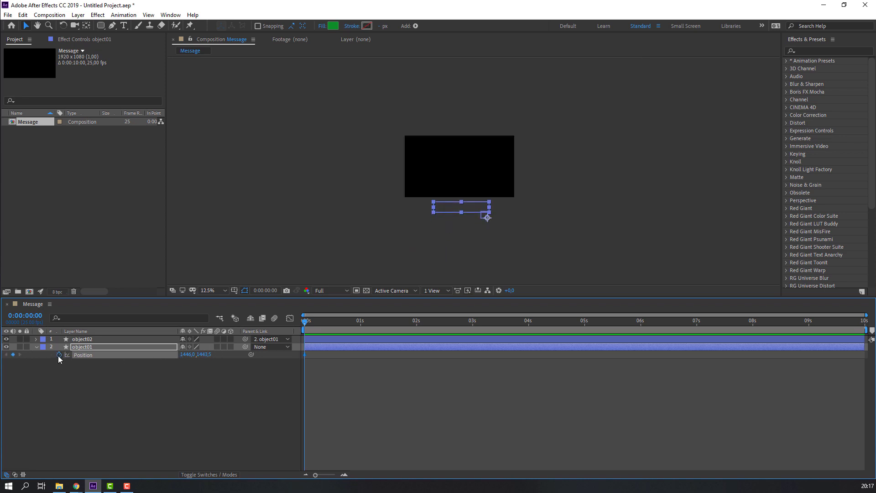
drag(305, 321, 347, 322)
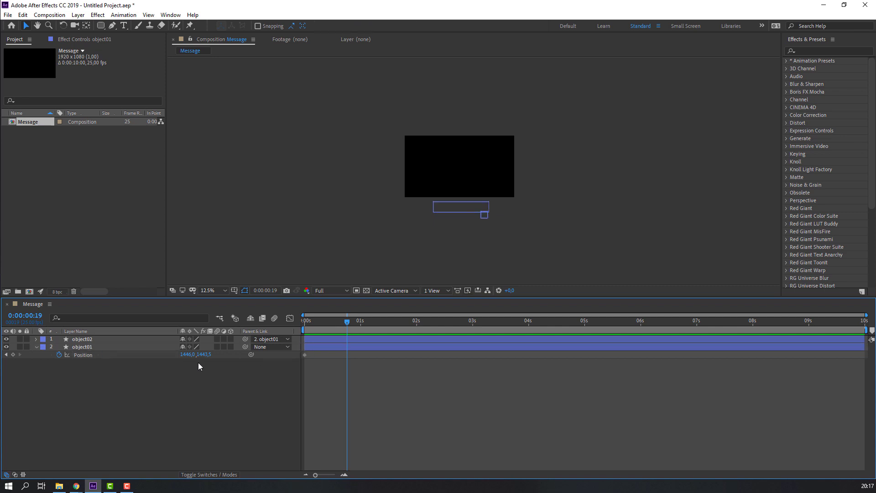
drag(204, 355, 178, 356)
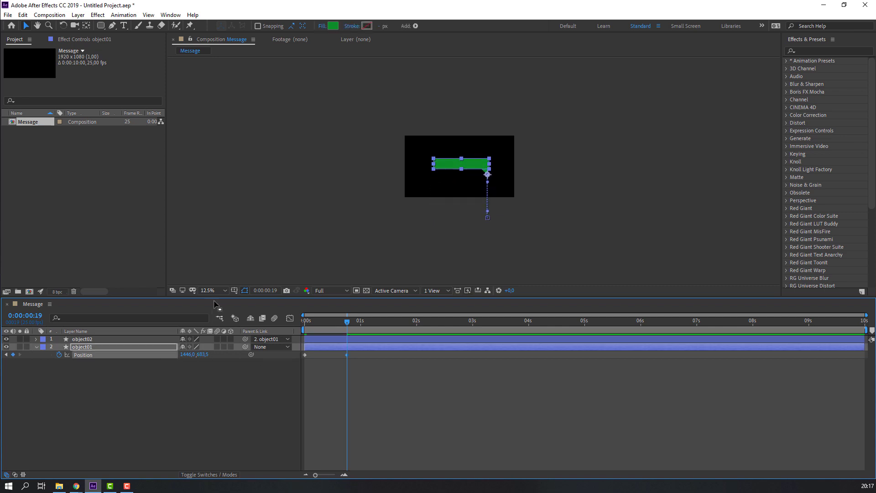
click(209, 290)
click(219, 310)
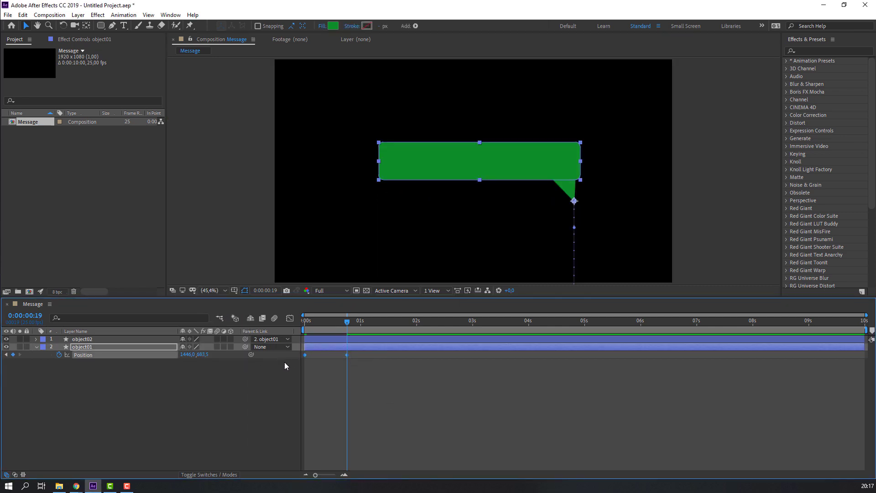
Step: Apply Easy Ease to both Position keyframes and steepen the speed curve in the Graph Editor
right_click(305, 355)
mouse_move(350, 469)
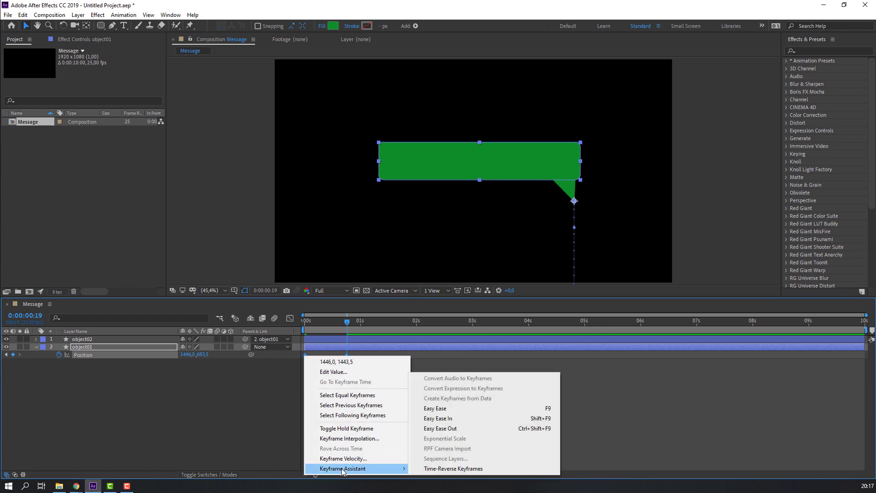
click(447, 404)
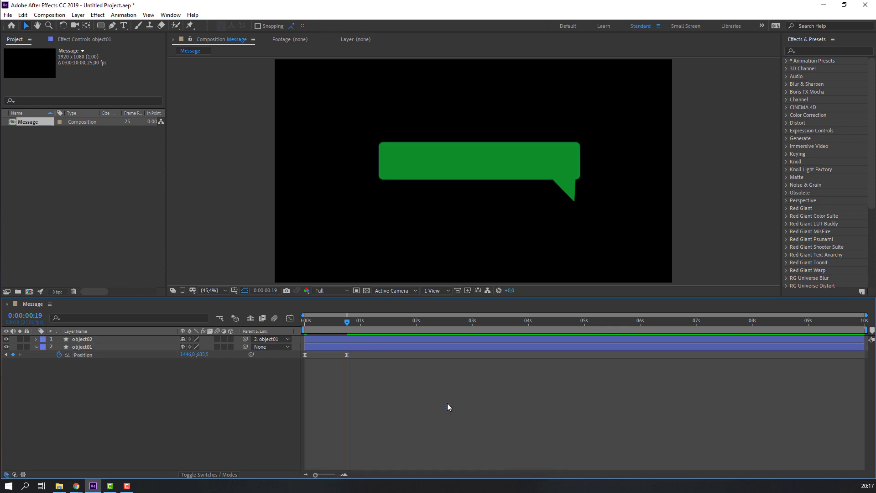
drag(360, 353, 287, 364)
click(289, 318)
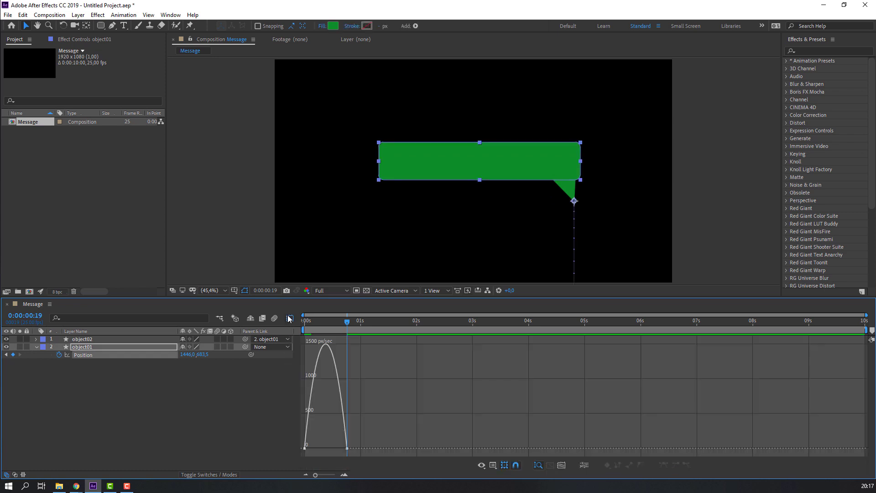
click(305, 448)
mouse_move(319, 448)
mouse_down()
mouse_move(334, 448)
mouse_move(313, 449)
mouse_up()
Step: Preview and scrub the bubble rising into view
key(space)
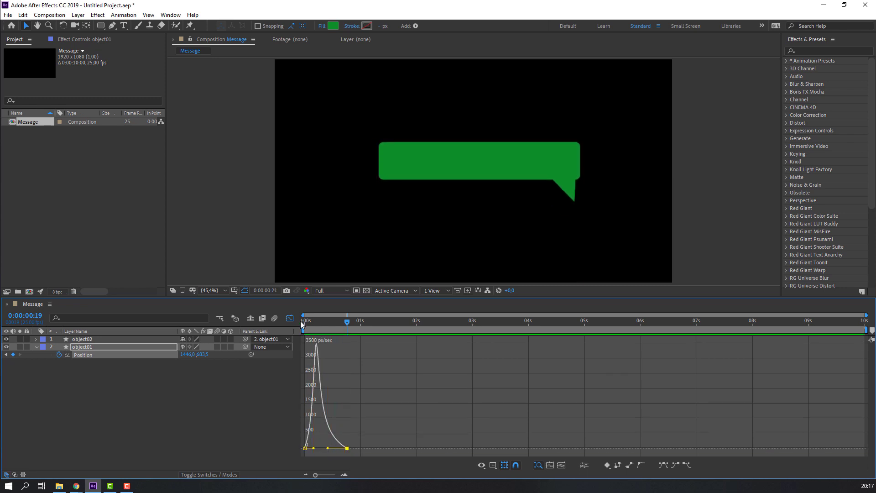
key(space)
key(shift+F3)
key(Home)
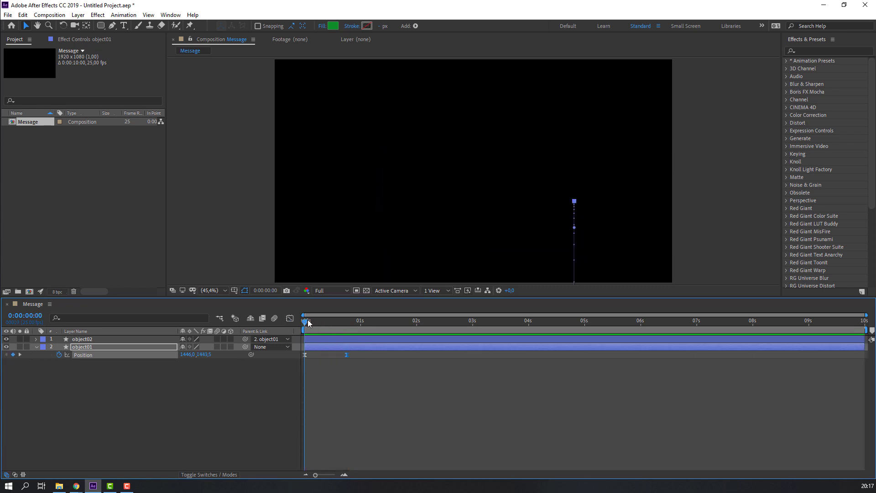
drag(308, 324, 347, 325)
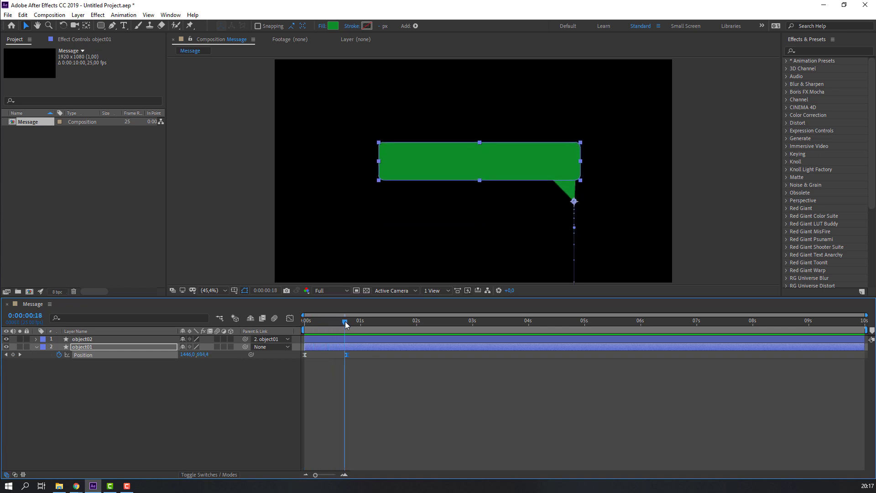
click(186, 375)
click(93, 347)
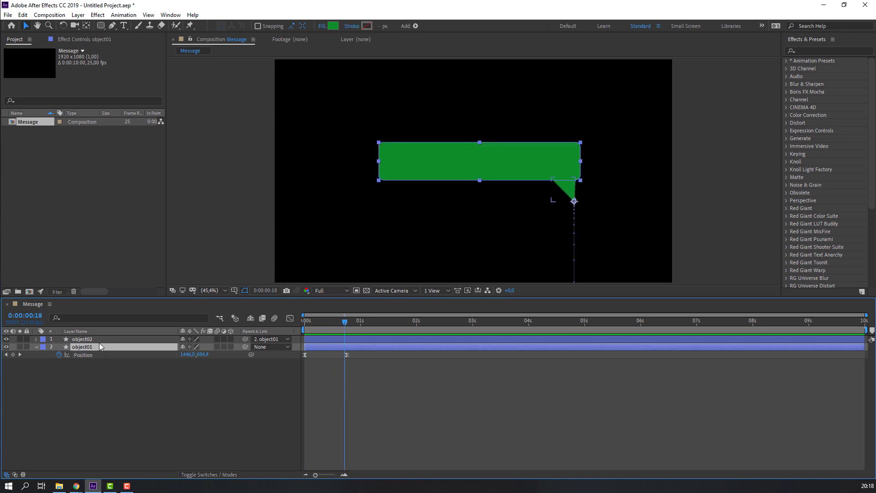
Step: Add a -8° Rotation keyframe on object01 at the start of the timeline
key(shift+r)
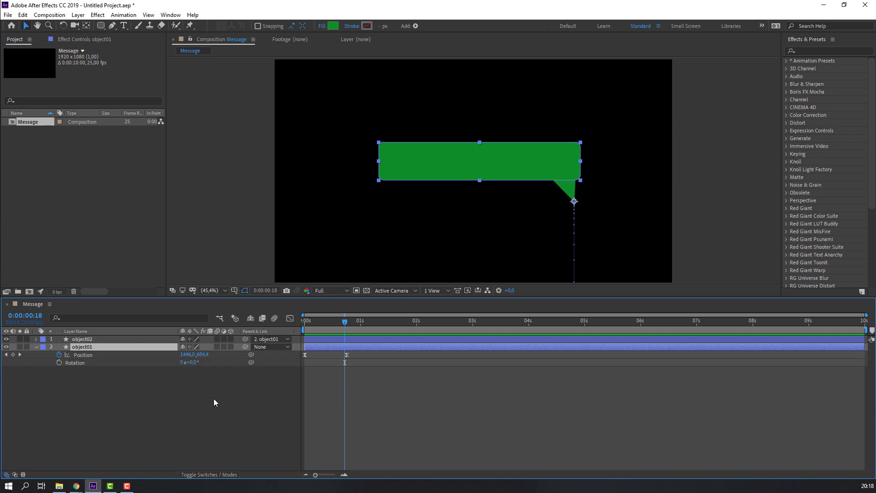
drag(345, 322, 323, 324)
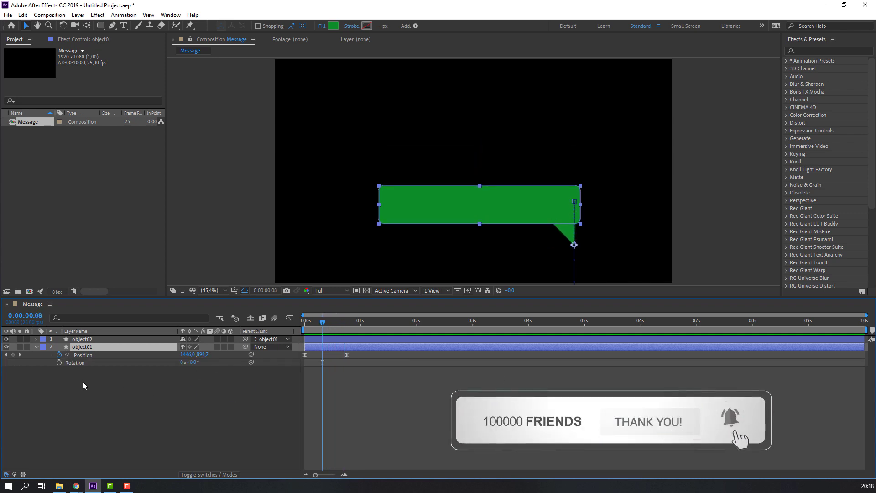
click(59, 363)
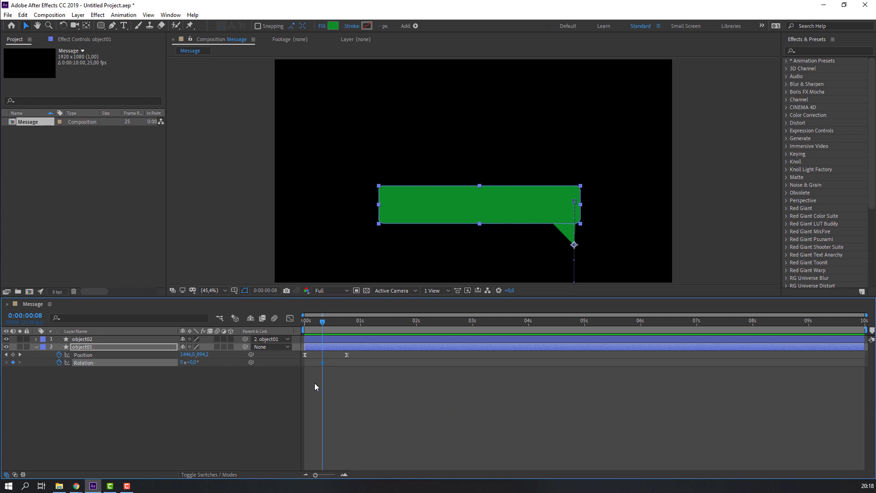
drag(190, 363, 186, 364)
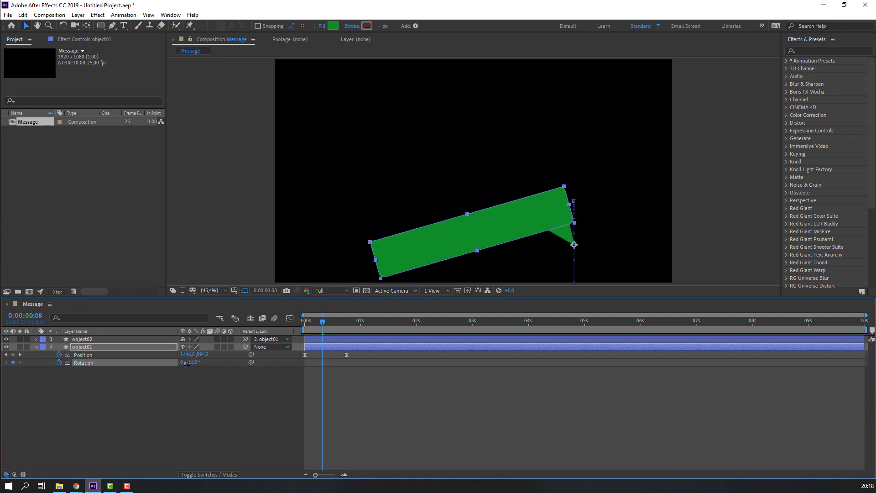
click(194, 363)
text(-8)
key(Return)
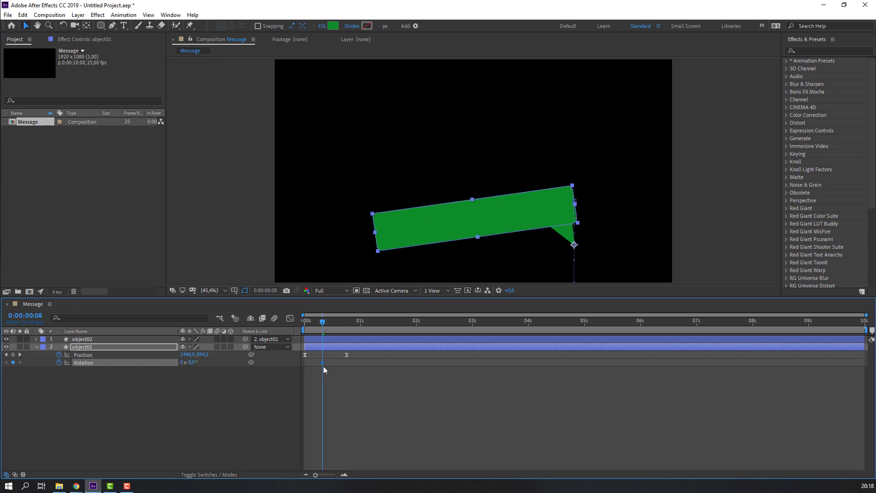
drag(318, 363, 303, 366)
drag(310, 324, 329, 325)
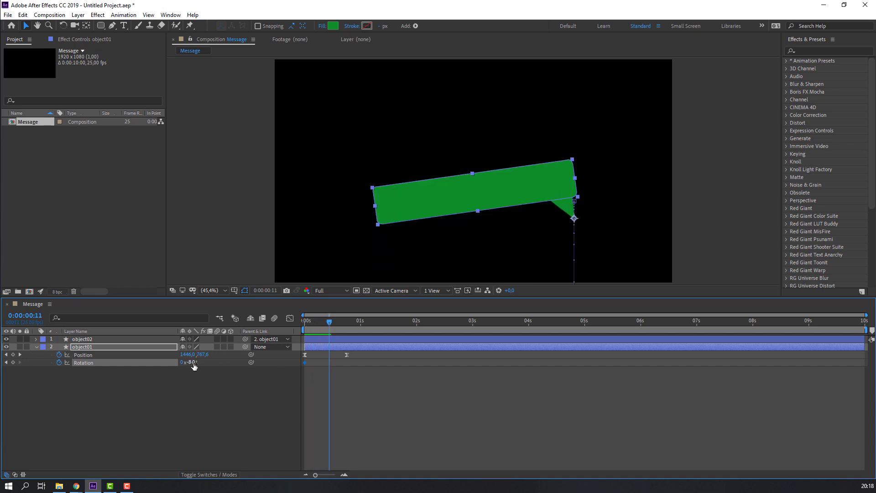
Step: Add Rotation keyframes of 8° and -3° further along the timeline
click(193, 363)
text(8)
key(Return)
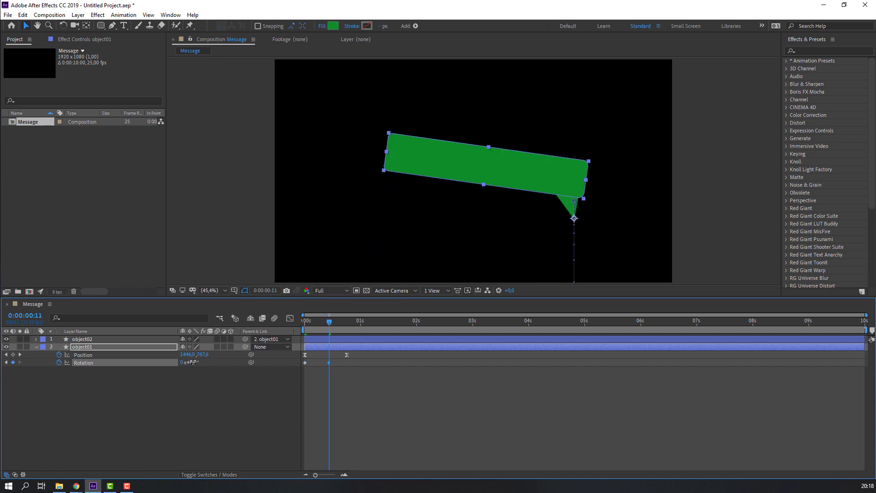
drag(196, 363, 193, 364)
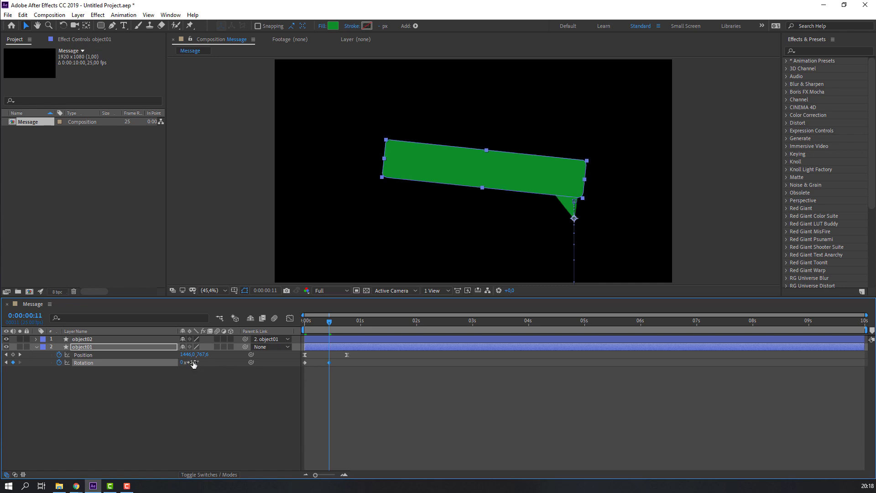
drag(322, 327, 347, 327)
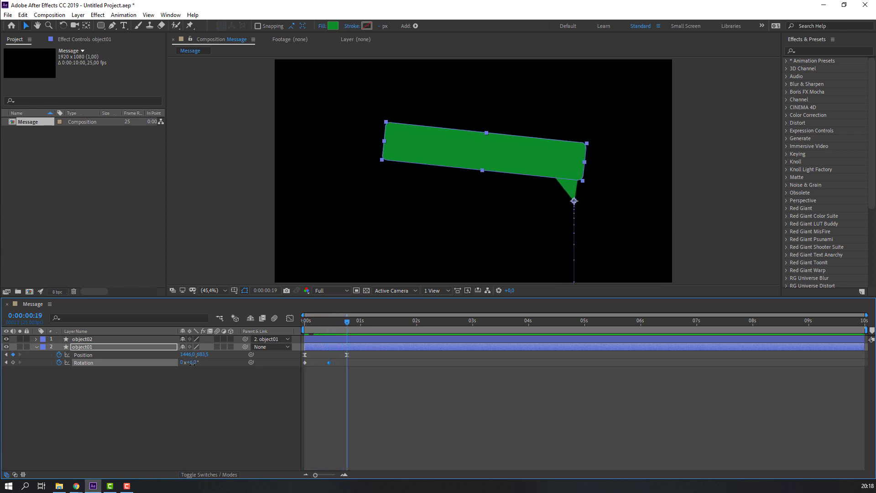
click(192, 362)
text(-3)
key(Return)
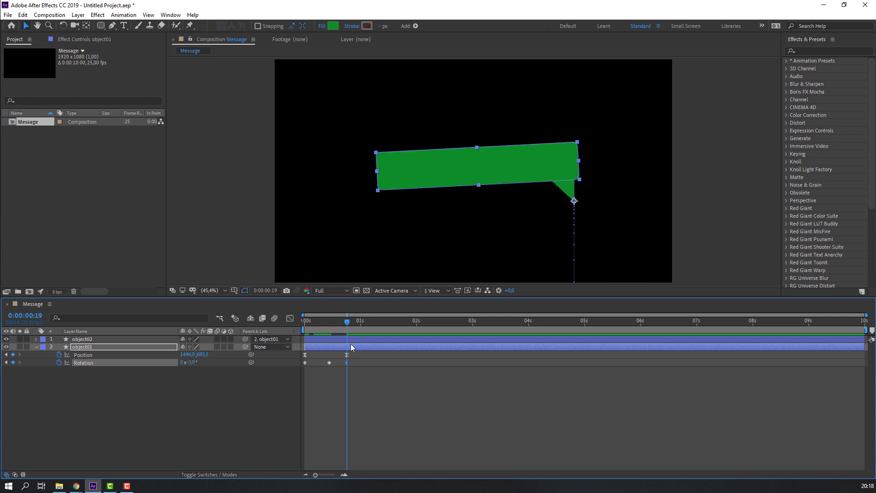
Step: Add Rotation keyframes of 1.5° at 1:04 and 0° at 1:14
key(shift+Page_Down)
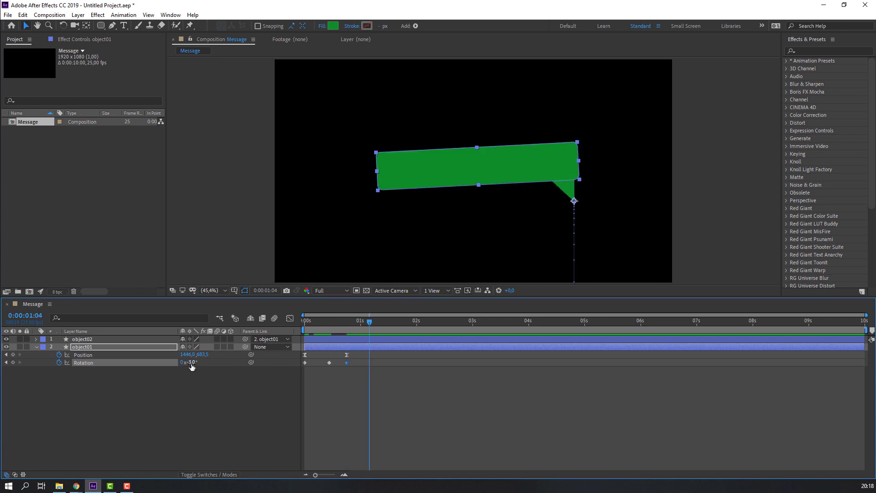
text(1,5)
key(Return)
key(shift+Page_Down)
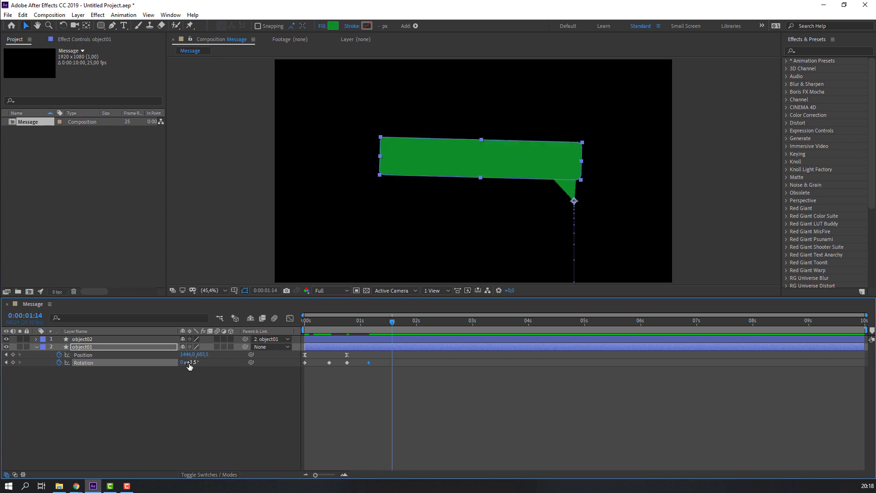
click(192, 363)
text(0)
key(Return)
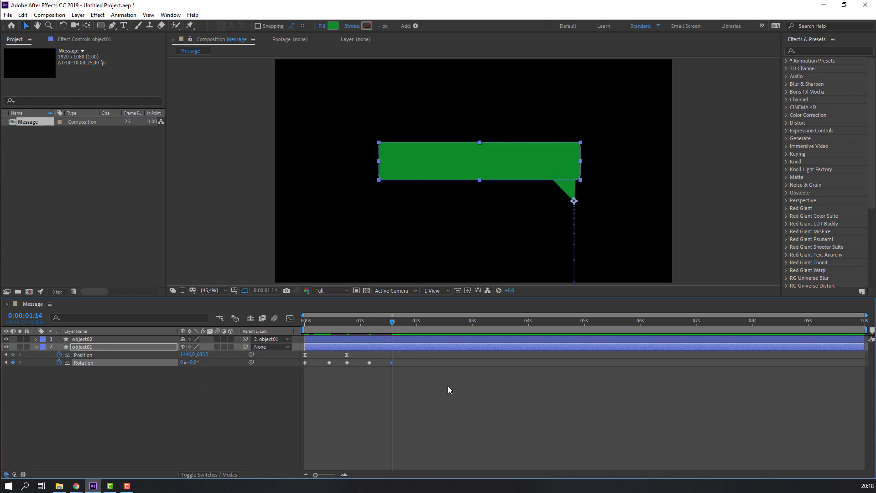
Step: Preview the wobble and select all five Rotation keyframes
key(space)
key(space)
mouse_move(344, 325)
mouse_down()
mouse_move(324, 327)
mouse_move(350, 327)
mouse_up()
click(385, 330)
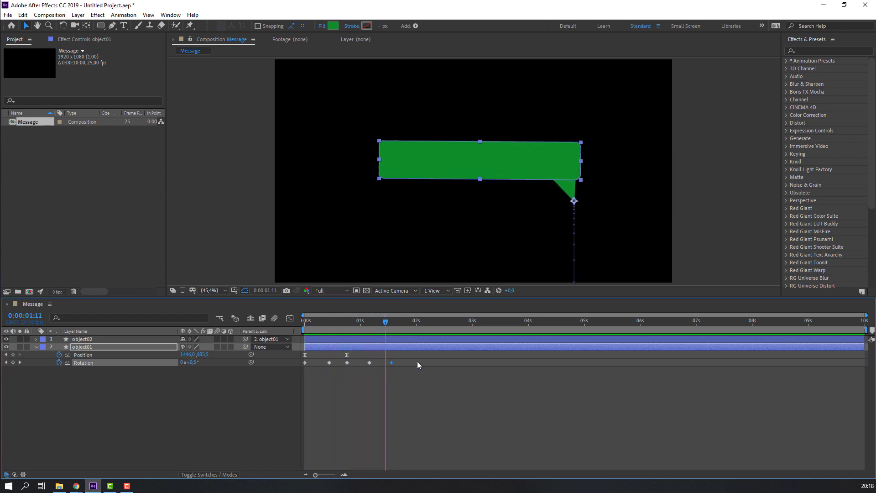
drag(417, 361, 303, 363)
Step: Apply Easy Ease to all Rotation keyframes and preview the wobble
right_click(305, 362)
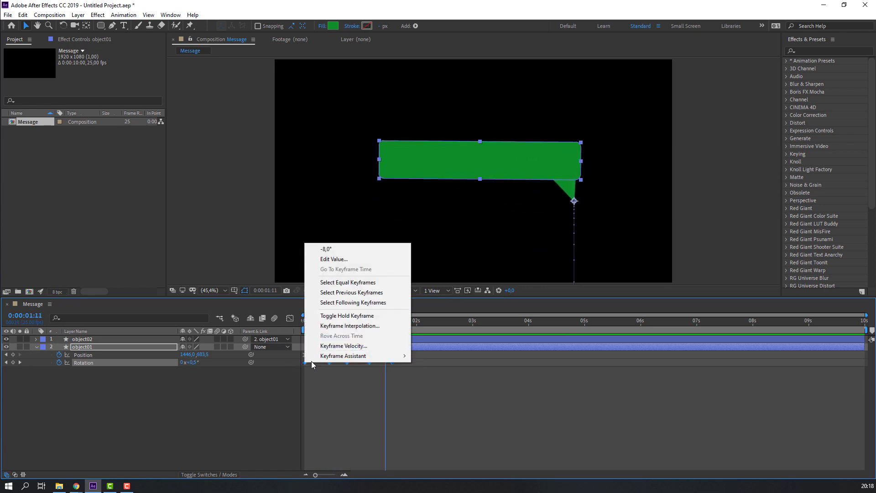
mouse_move(346, 353)
click(425, 386)
click(417, 398)
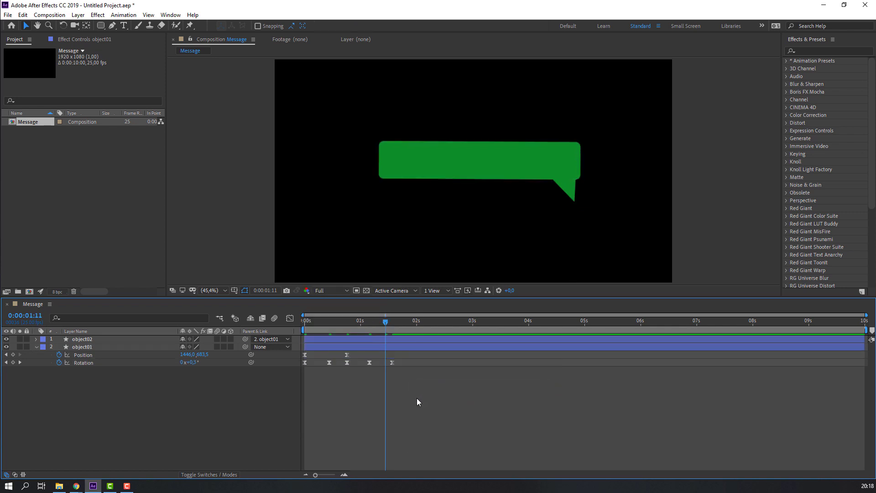
key(space)
key(space)
Step: Drag the later Rotation keyframes left so the wobble settles around 1:03
drag(404, 360, 319, 368)
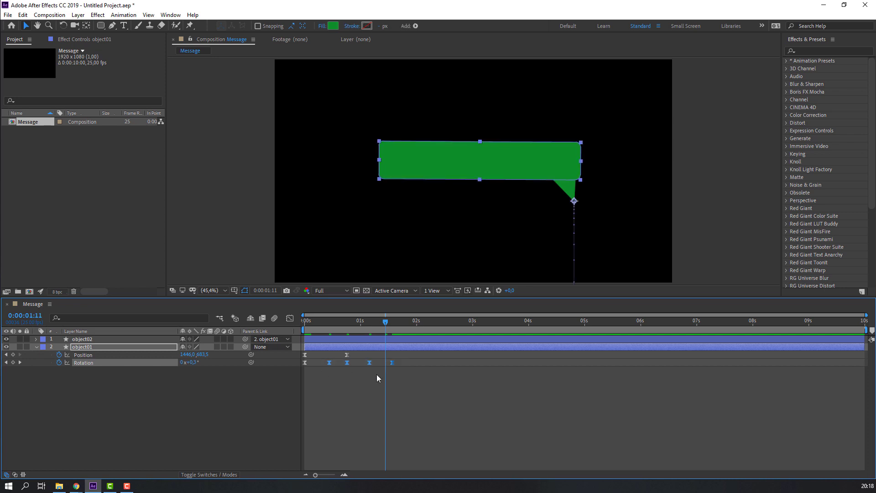
drag(393, 362, 363, 363)
click(364, 377)
key(space)
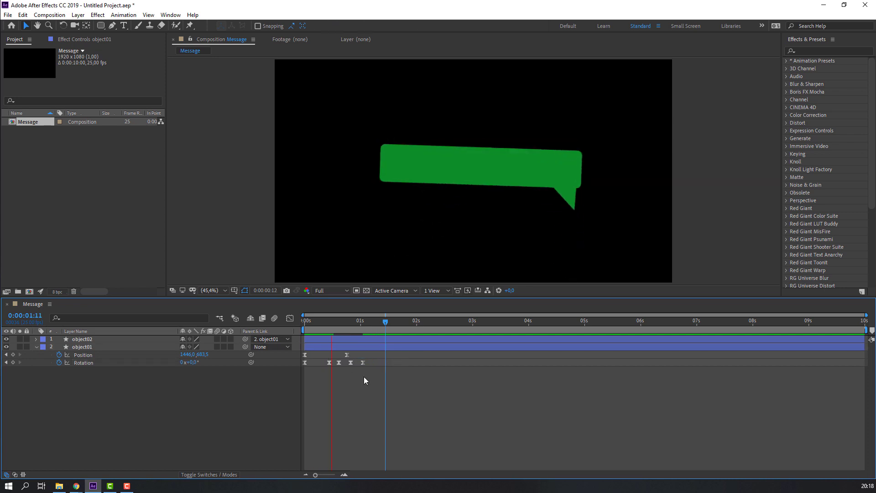
key(space)
click(363, 363)
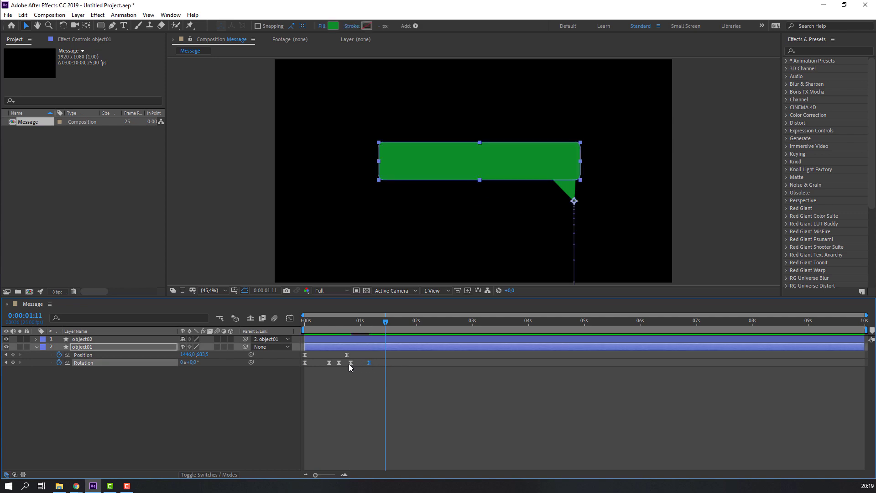
click(341, 363)
key(space)
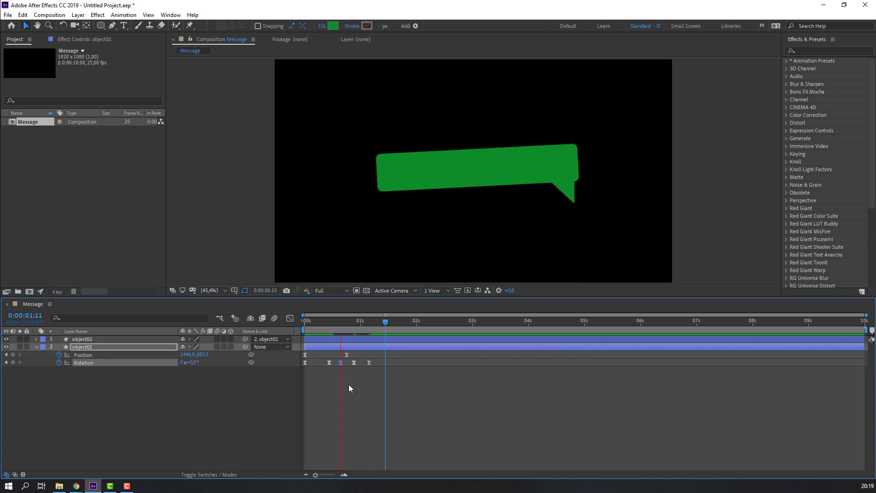
mouse_move(360, 322)
mouse_down()
mouse_move(307, 323)
mouse_move(368, 323)
mouse_up()
click(88, 348)
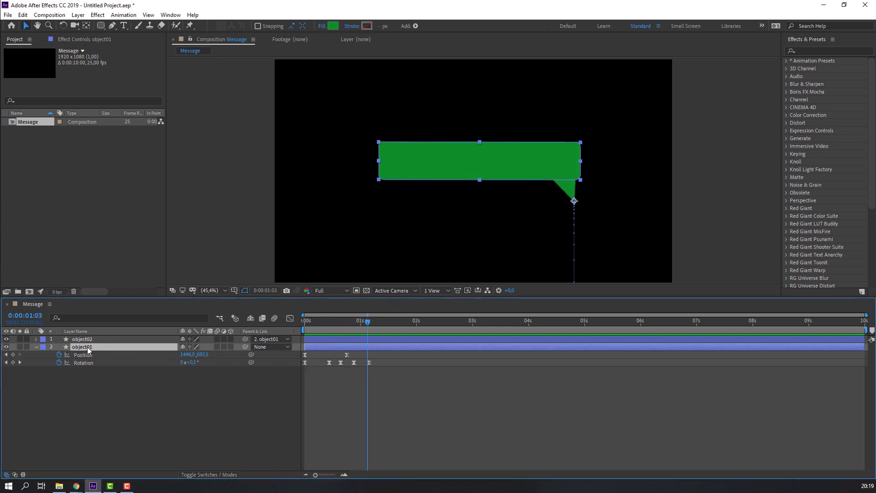
Step: Search Effects & Presets for 'bend' and apply CC Bender to object01
click(816, 51)
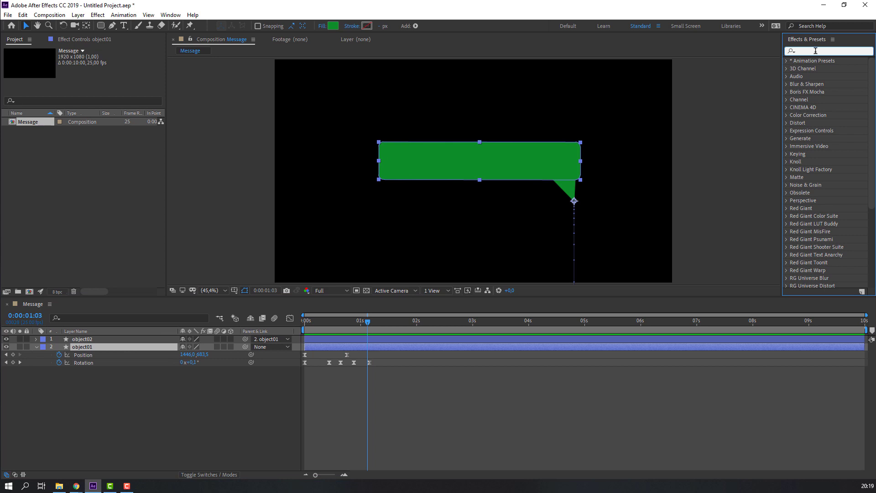
text(bend)
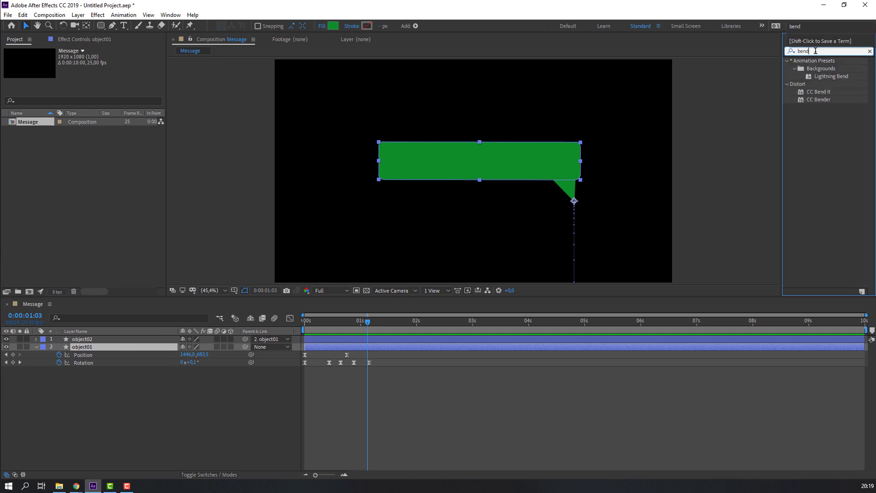
drag(823, 101, 83, 348)
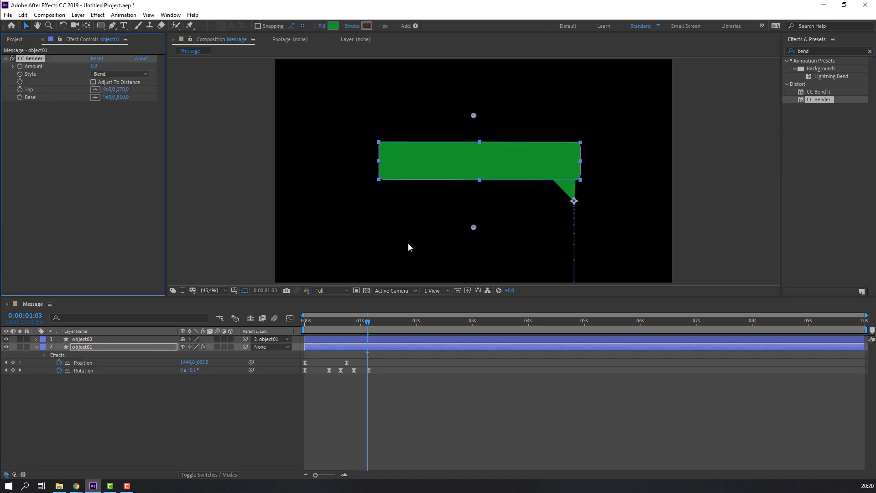
Step: Place CC Bender's Top and Base points on the bubble and test Amount, leaving it at 0
drag(474, 116, 408, 153)
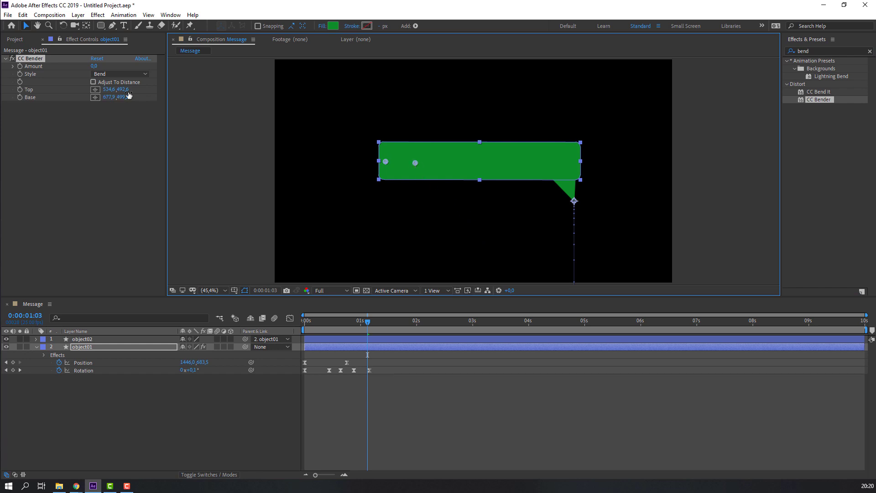
drag(94, 67, 103, 71)
drag(418, 164, 368, 180)
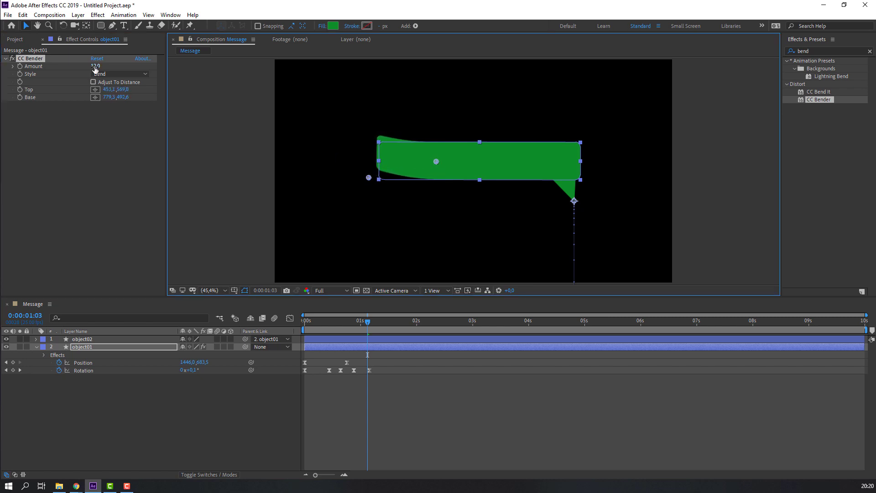
drag(94, 68, 96, 69)
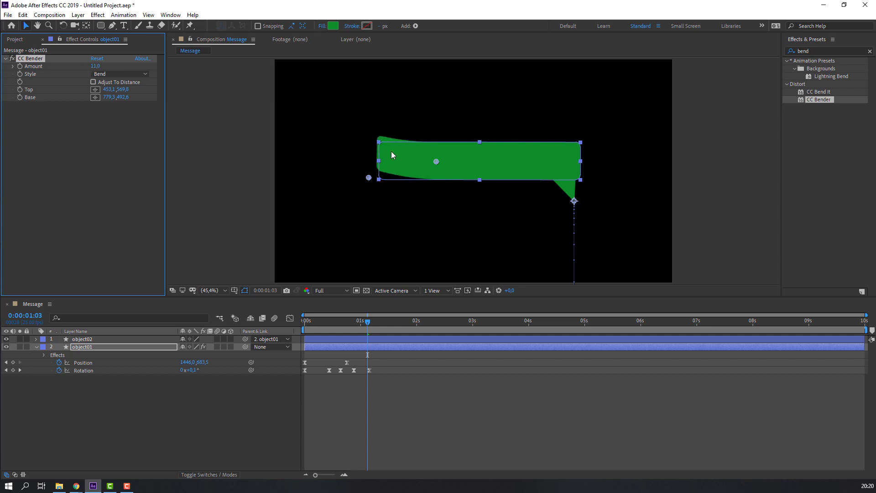
drag(436, 163, 458, 133)
mouse_move(94, 67)
mouse_down()
mouse_move(85, 69)
mouse_move(92, 69)
mouse_up()
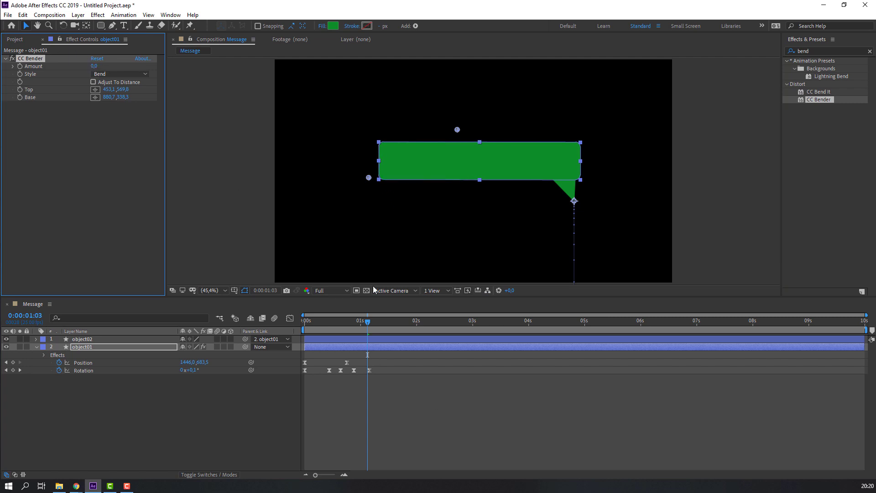
drag(352, 327, 299, 329)
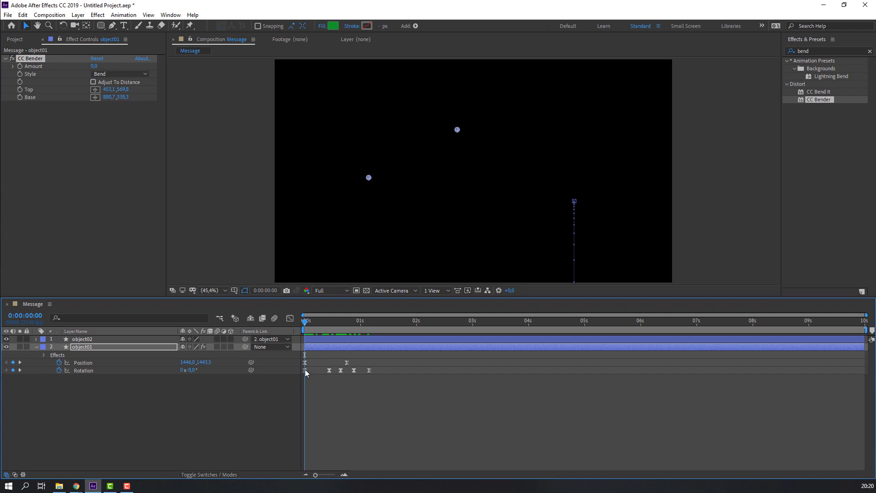
Step: Enable the CC Bender Amount stopwatch and key Amount 8 at frame 11
click(19, 69)
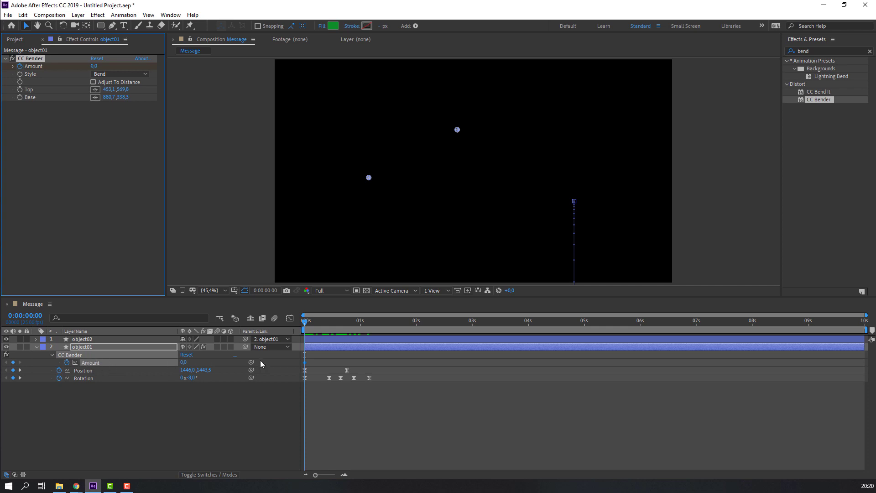
scroll(442, 196, down, 2)
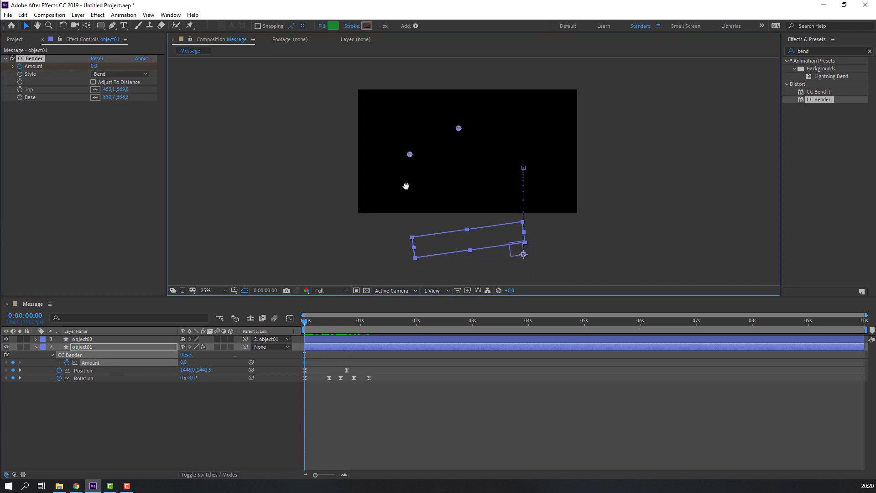
drag(93, 66, 90, 66)
drag(311, 325, 330, 325)
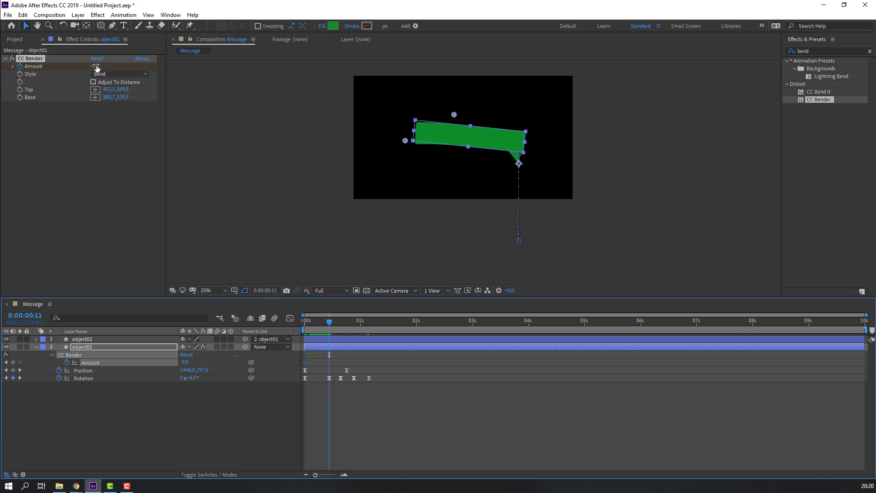
drag(95, 67, 104, 66)
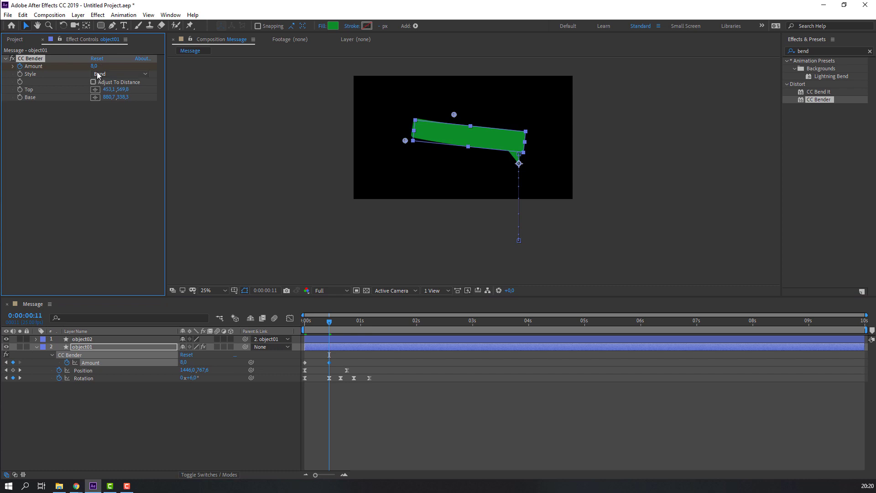
click(94, 66)
key(Return)
Step: Key Amount -4 at frame 16 and 2 at frame 22
drag(331, 320, 343, 328)
click(93, 67)
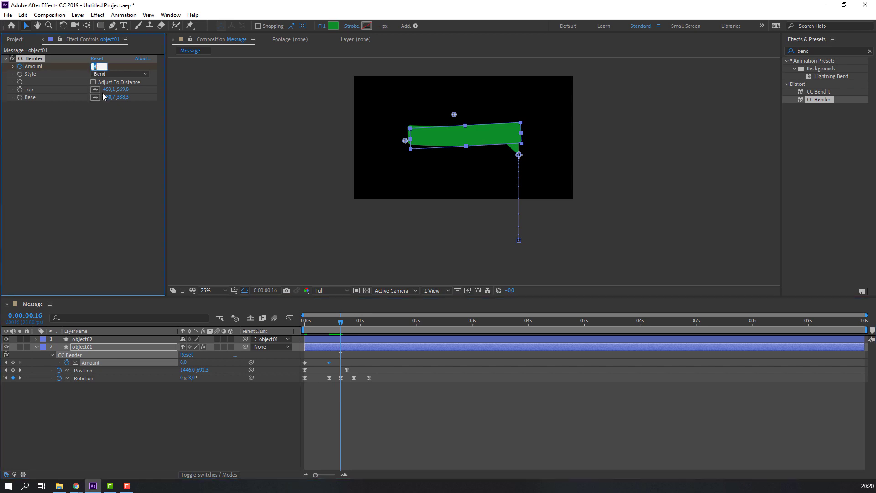
text(-4)
key(Return)
drag(341, 322, 356, 327)
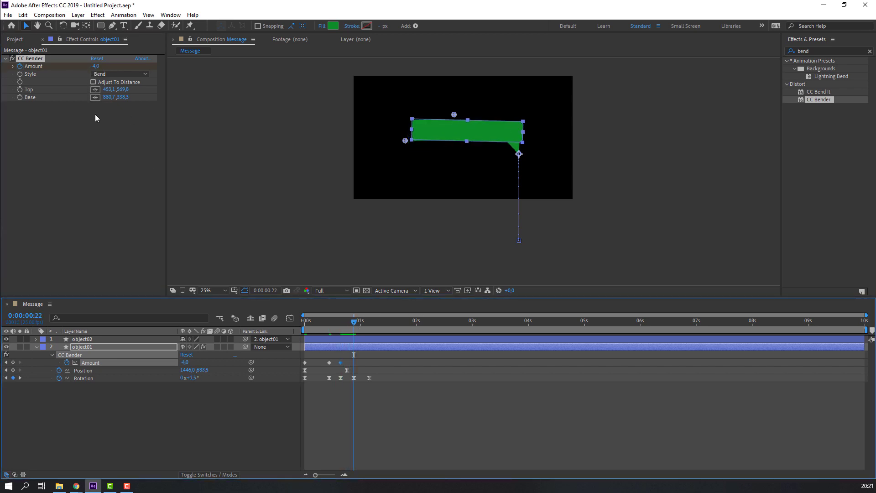
click(95, 66)
text(2)
key(Return)
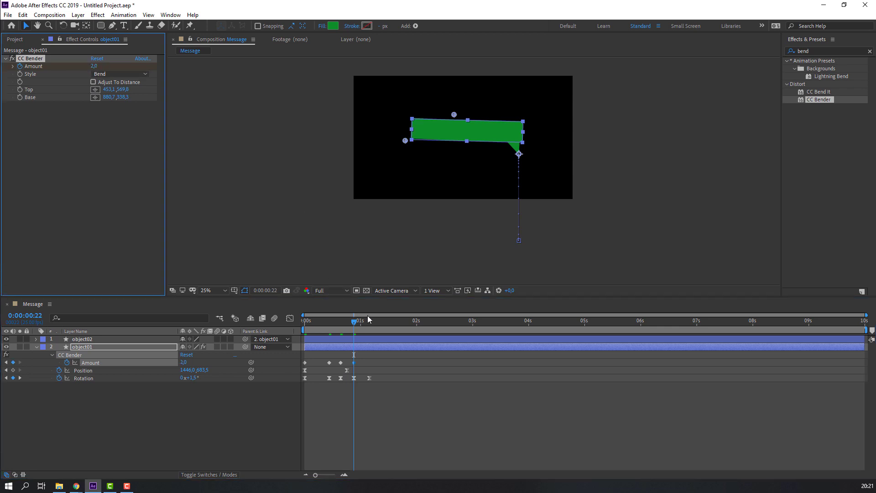
Step: Key Amount 0 at 1:03 and marquee-select all the Amount keyframes
click(368, 319)
click(96, 66)
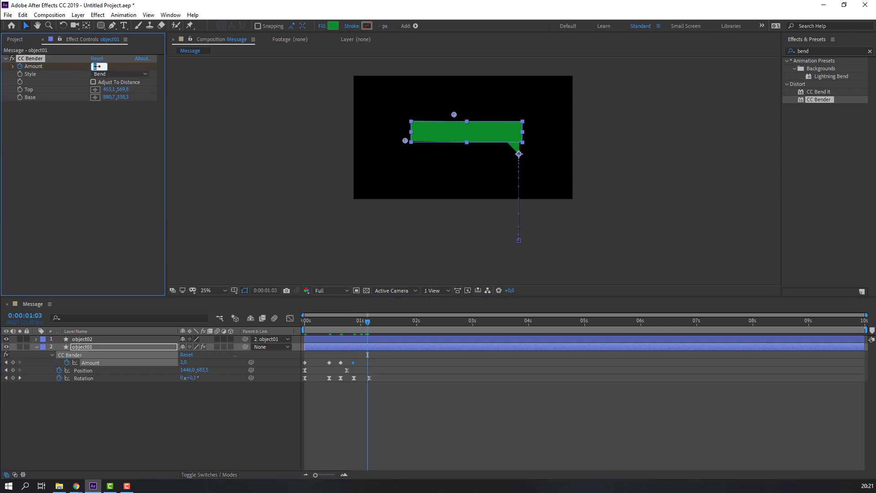
text(0)
key(Return)
drag(389, 358, 295, 364)
Step: Apply Easy Ease to the Amount keyframes and preview the bend
right_click(328, 366)
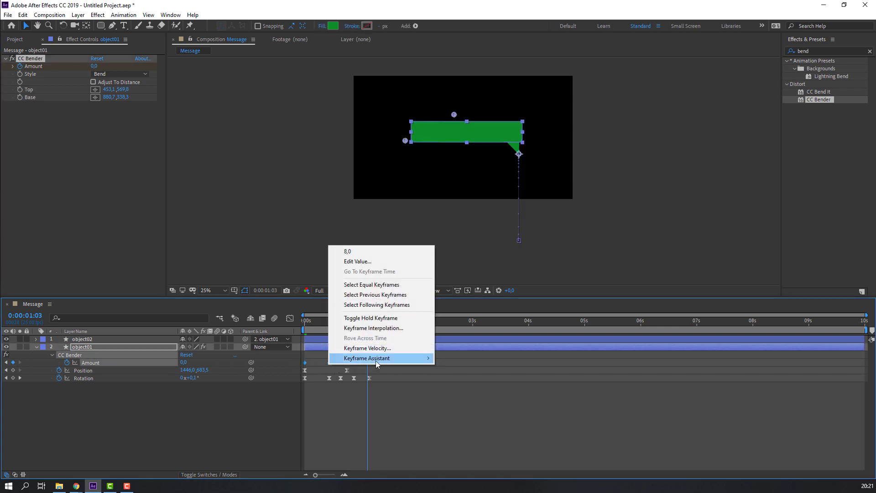
mouse_move(377, 359)
click(495, 388)
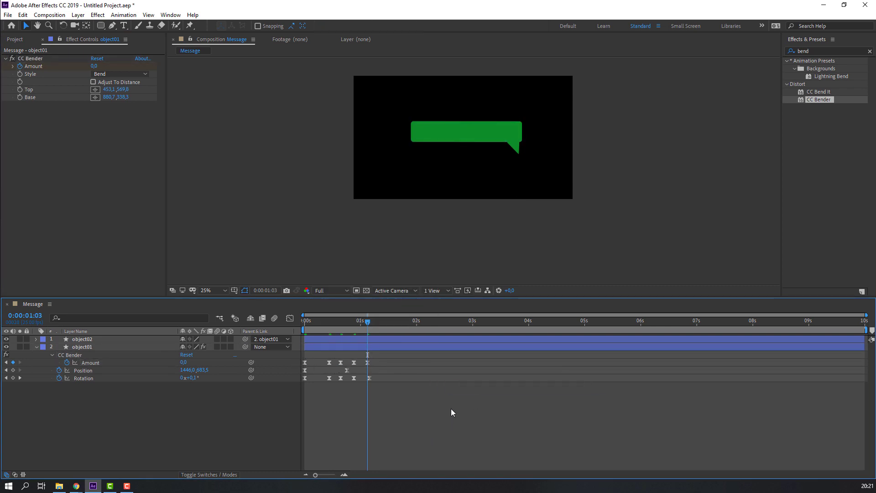
key(space)
key(space)
click(223, 297)
key(space)
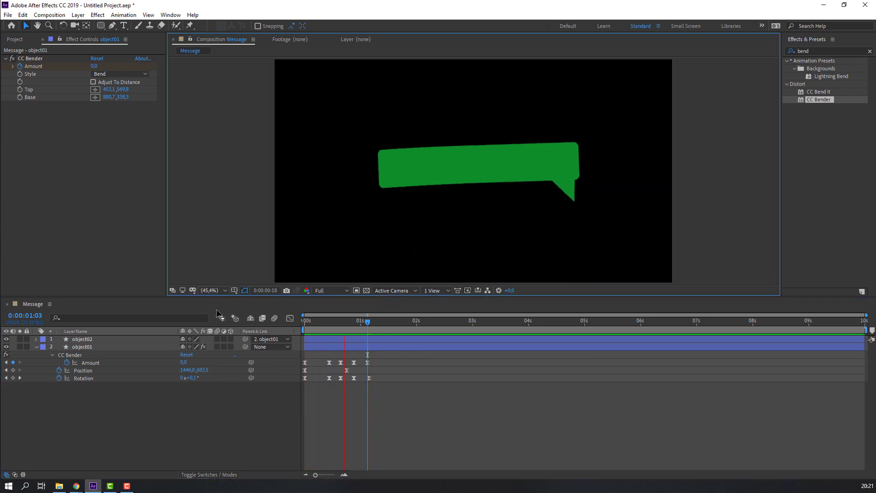
Step: Raise the Amount keyframe at frame 11 from 8 to 10
drag(313, 321, 331, 326)
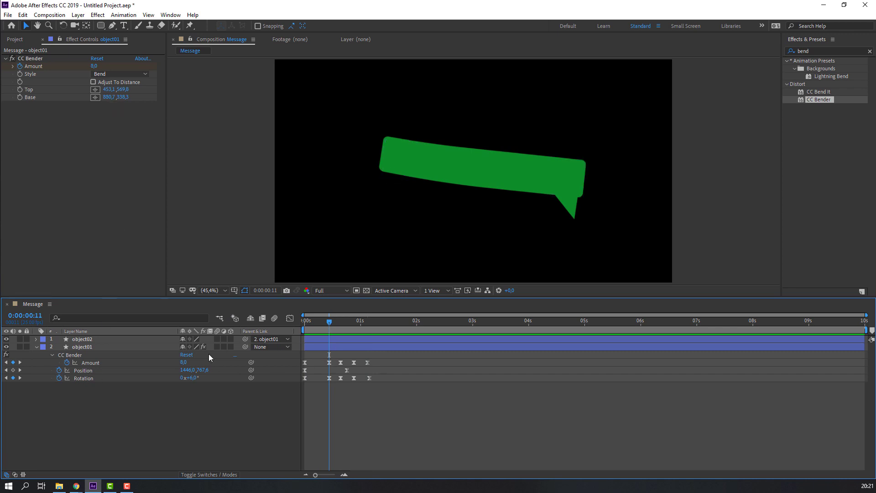
click(94, 66)
text(10)
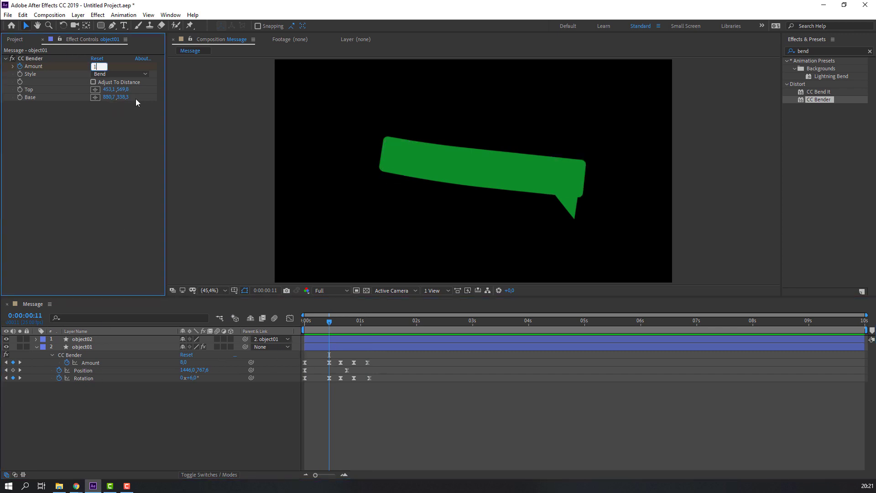
key(Return)
click(429, 436)
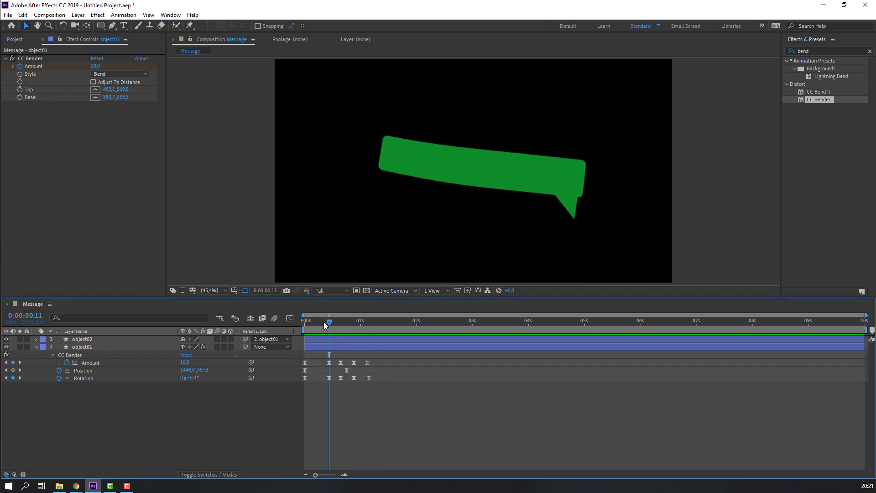
Step: Scrub through the bend-and-pop animation, move to 0:00:01:05 and pick the Pen Tool
drag(328, 322, 371, 322)
key(u)
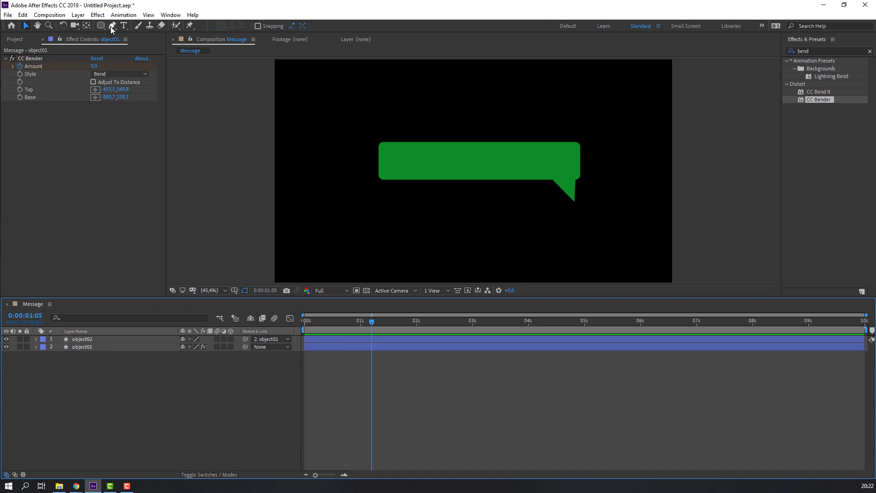
drag(112, 30, 144, 27)
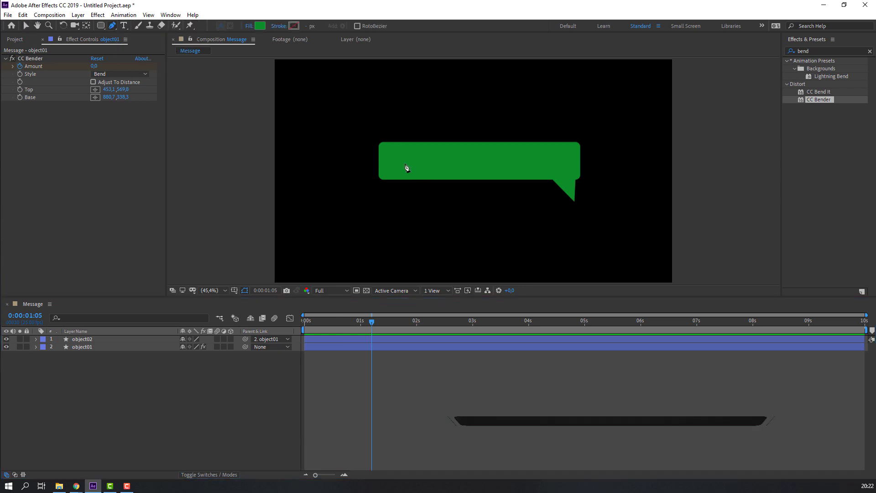
Step: At 50% zoom, draw a straight two-point line across the bubble's upper part
key(period)
click(380, 148)
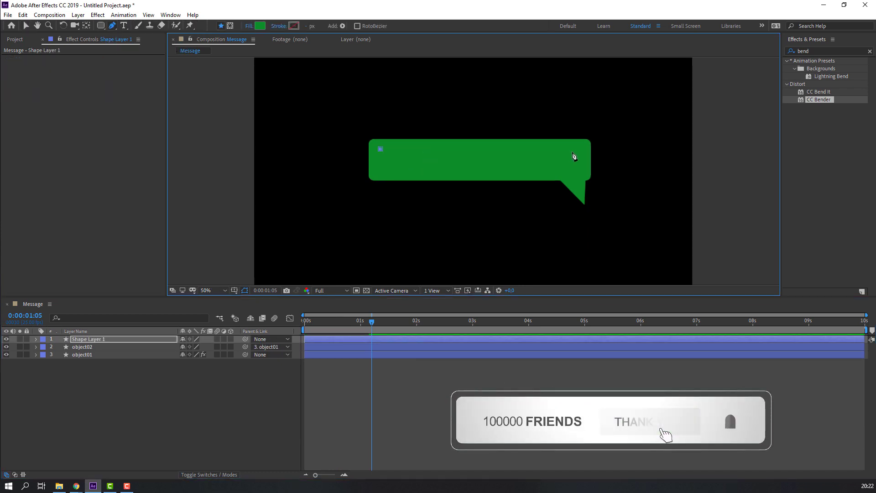
shift+click(569, 149)
click(25, 26)
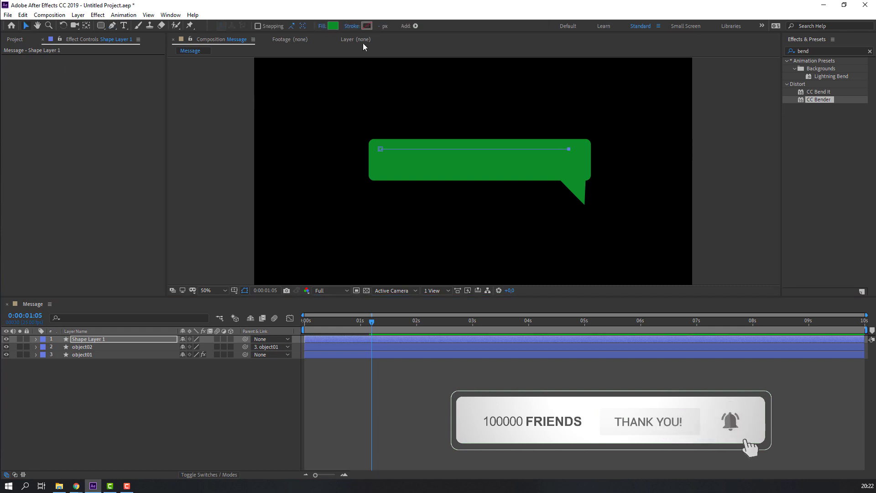
Step: Give the line no fill and a white stroke
click(322, 25)
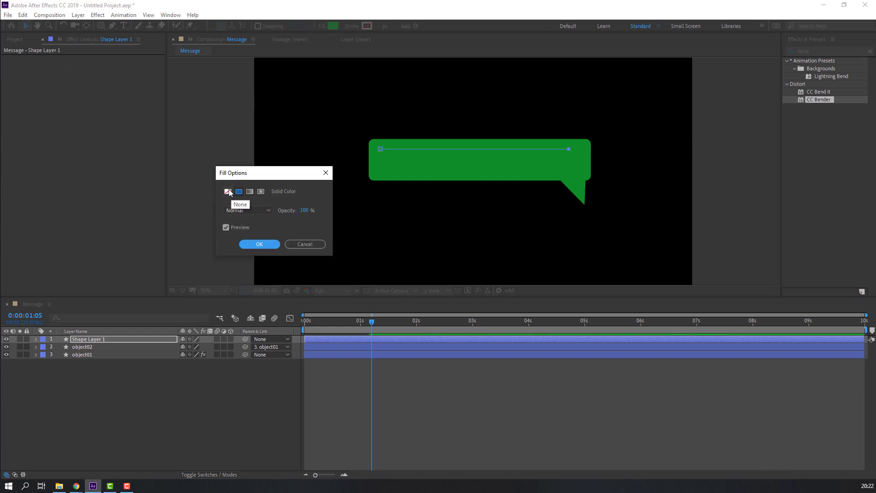
click(229, 192)
click(259, 245)
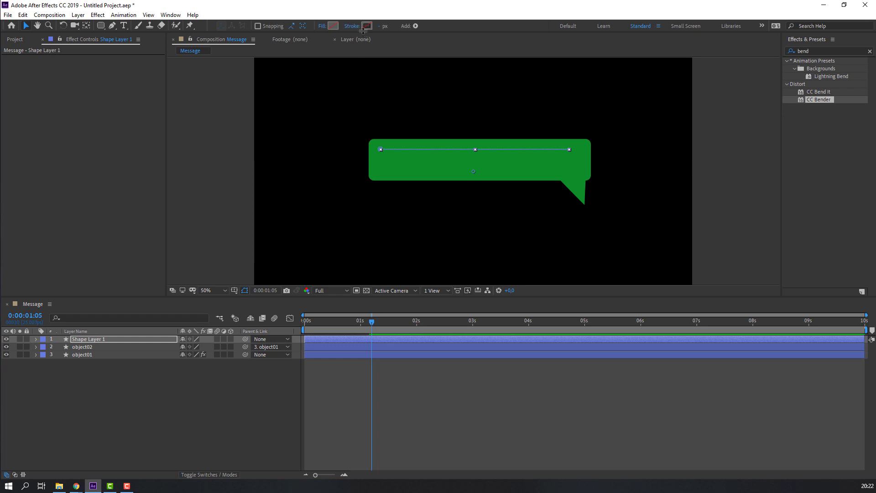
click(366, 27)
drag(135, 234, 78, 213)
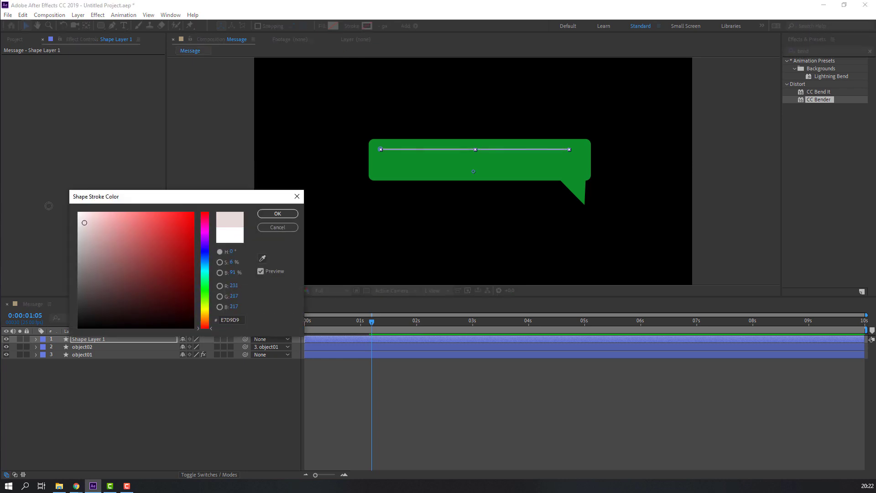
click(270, 216)
scroll(434, 146, up, 4)
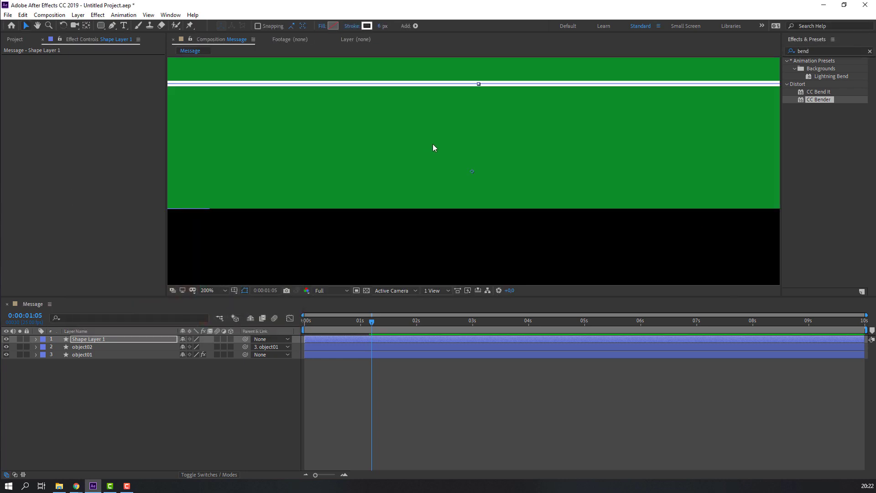
Step: Set the line's stroke width to 12 px and recentre the view at 100%
drag(379, 27, 382, 26)
click(150, 381)
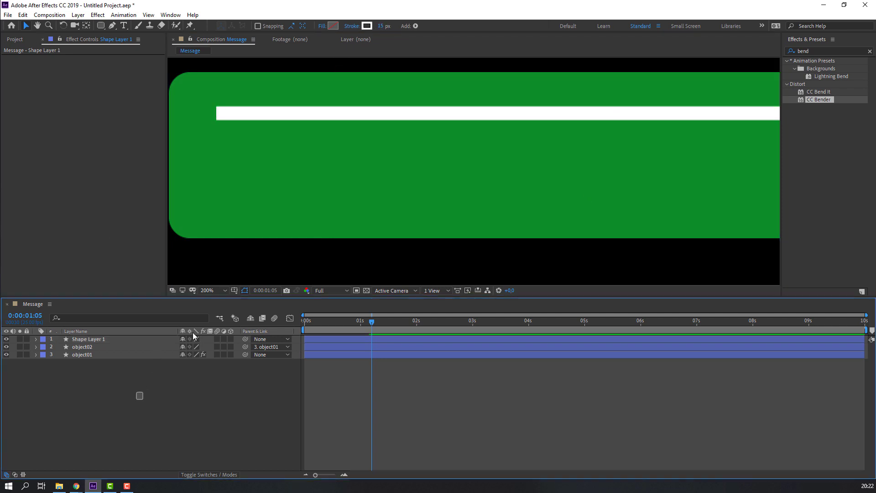
scroll(501, 188, down, 4)
key(slash)
click(88, 339)
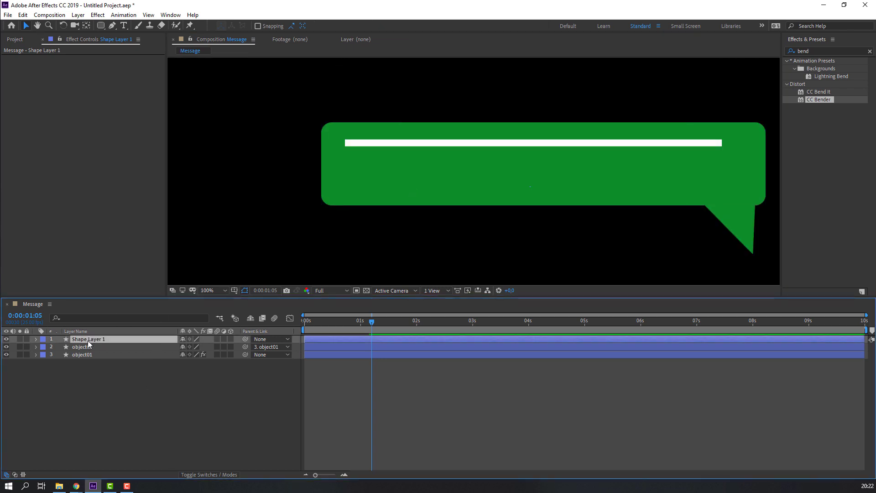
click(380, 26)
text(12)
key(Return)
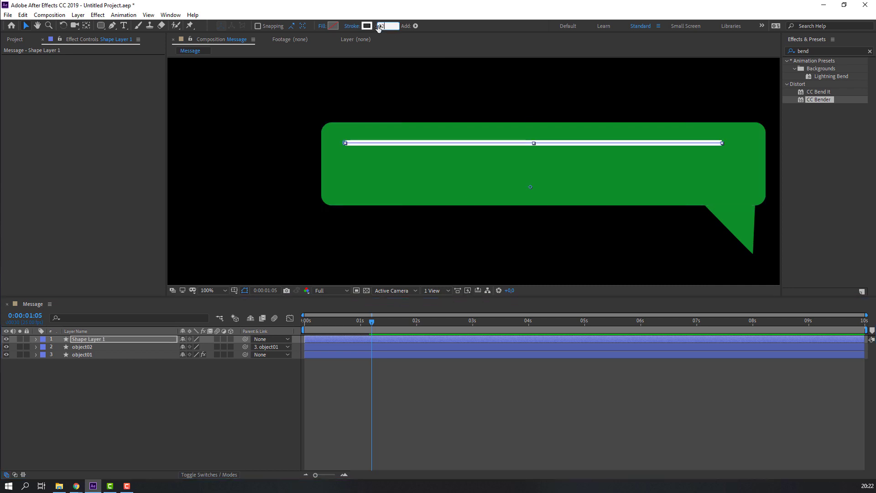
click(156, 390)
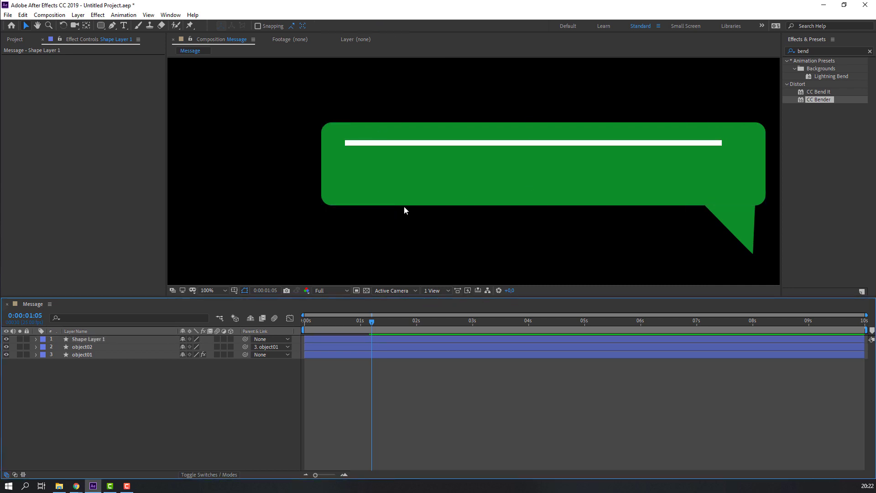
drag(405, 207, 333, 218)
Step: Rename the shape layer to line1
click(83, 340)
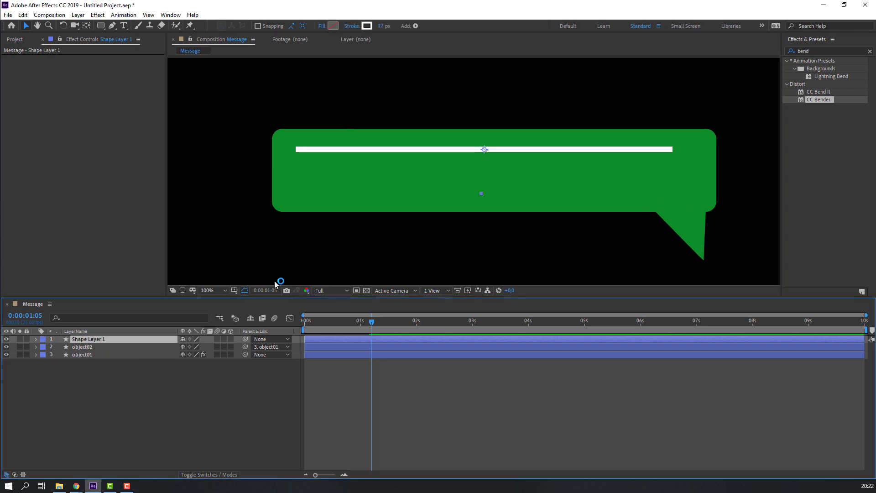
key(Return)
text(line1)
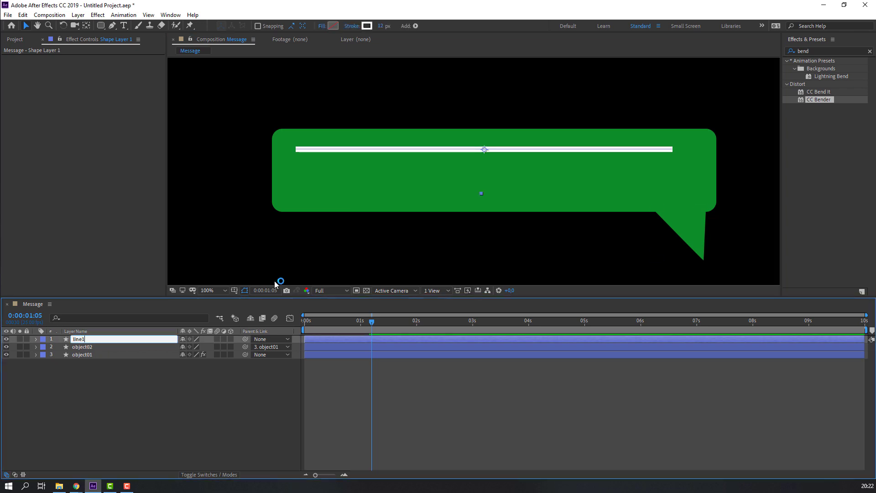
key(Return)
Step: Add Trim Paths to line1 and reveal its Start, End and Offset properties
click(415, 26)
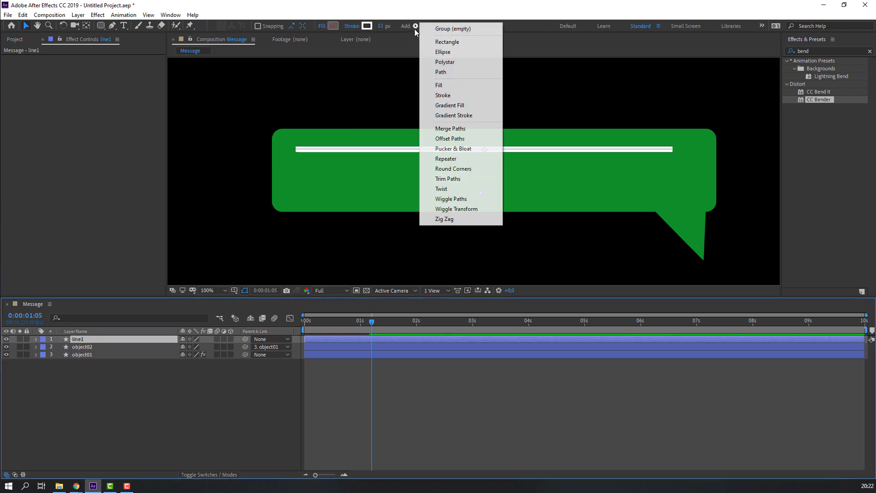
click(440, 178)
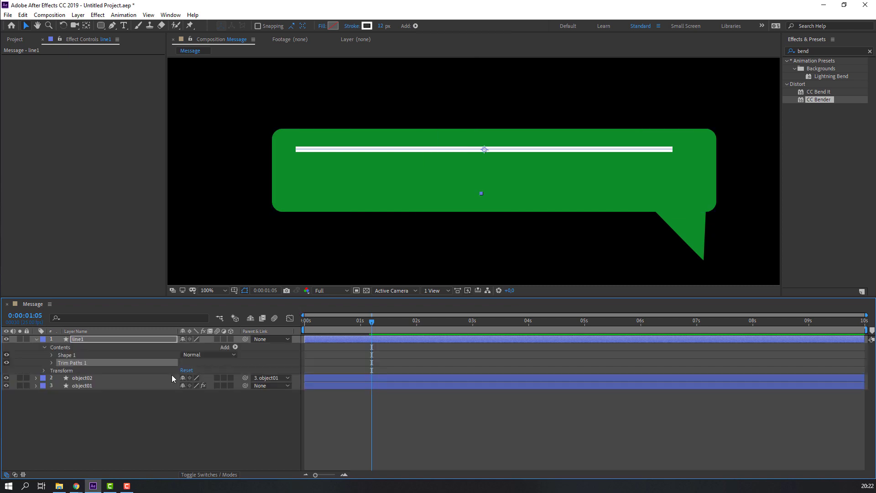
drag(348, 323, 304, 325)
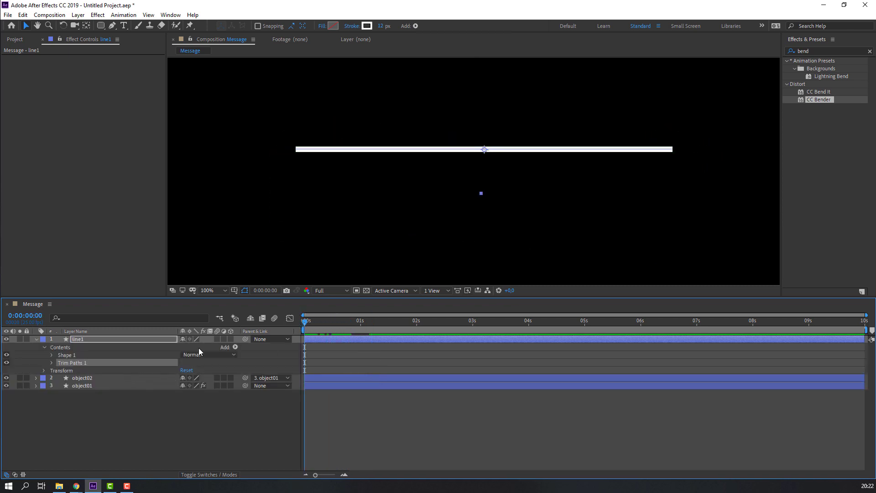
click(51, 363)
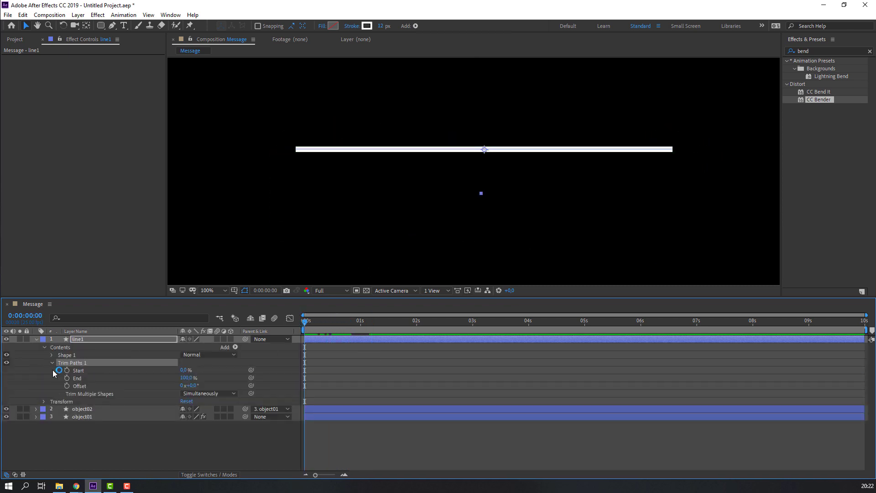
Step: Keyframe Trim Paths End from 0% at frame 0 to 100% at frame 12, then preview
click(81, 380)
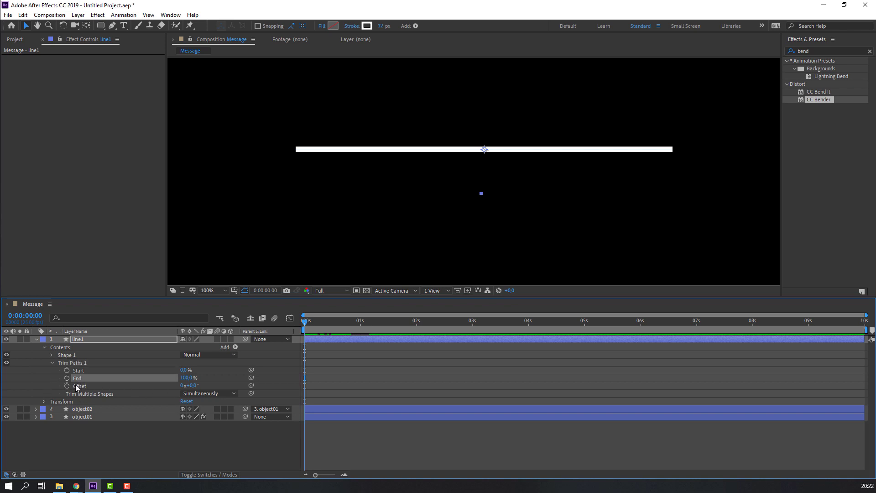
click(187, 379)
text(0)
key(Return)
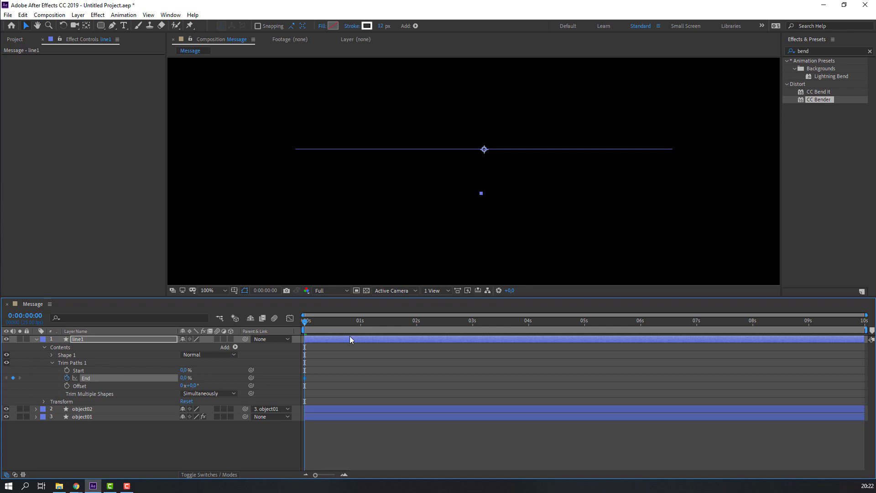
click(331, 321)
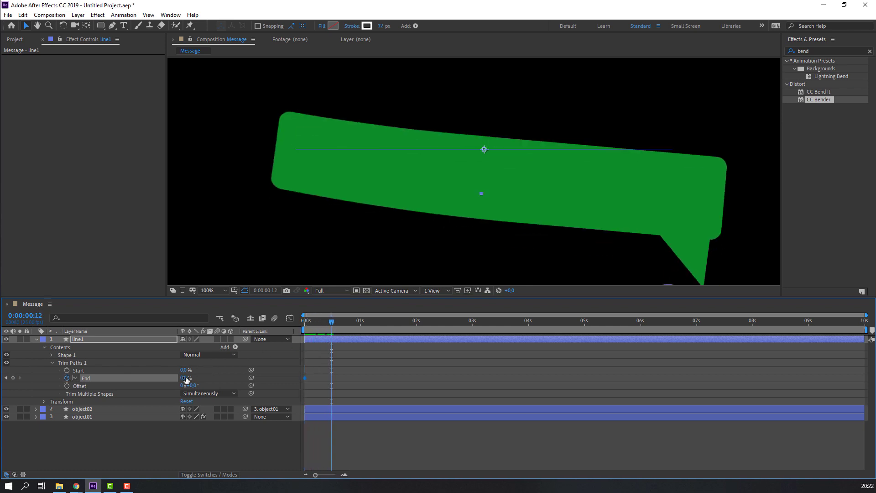
drag(185, 378, 263, 373)
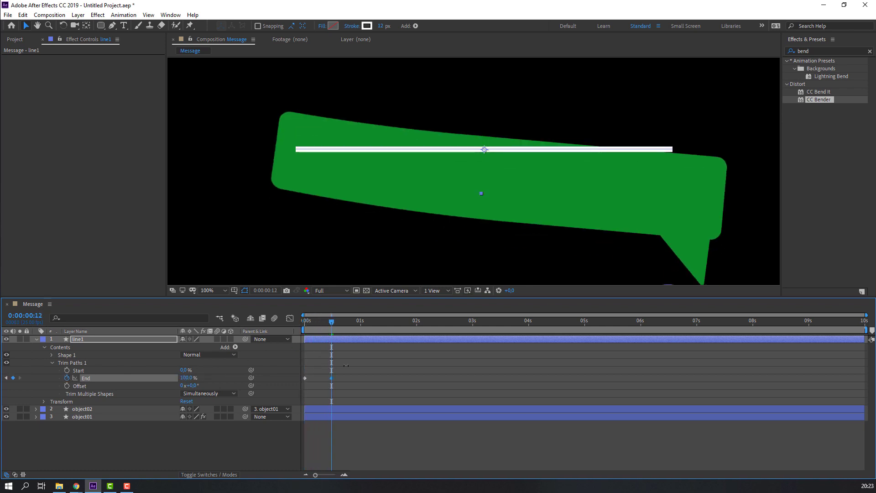
key(space)
key(space)
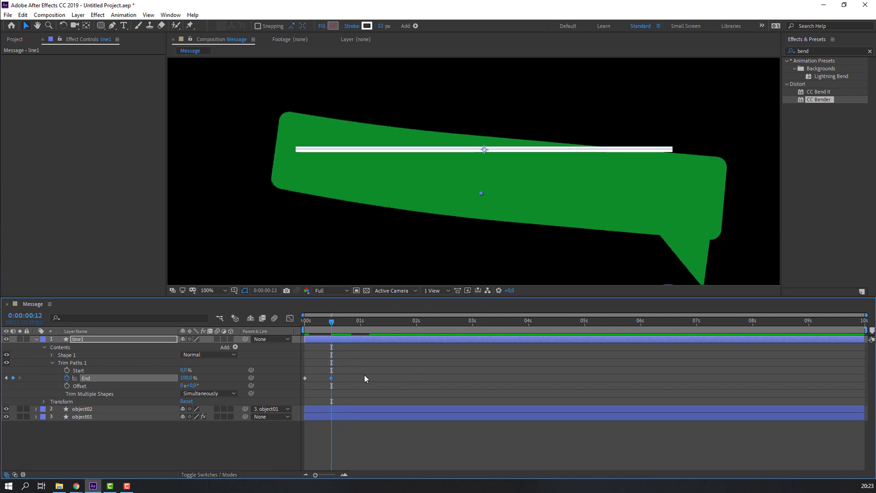
Step: Apply Easy Ease to line1's Trim Paths End keyframes
drag(377, 365, 293, 382)
right_click(304, 380)
mouse_move(346, 375)
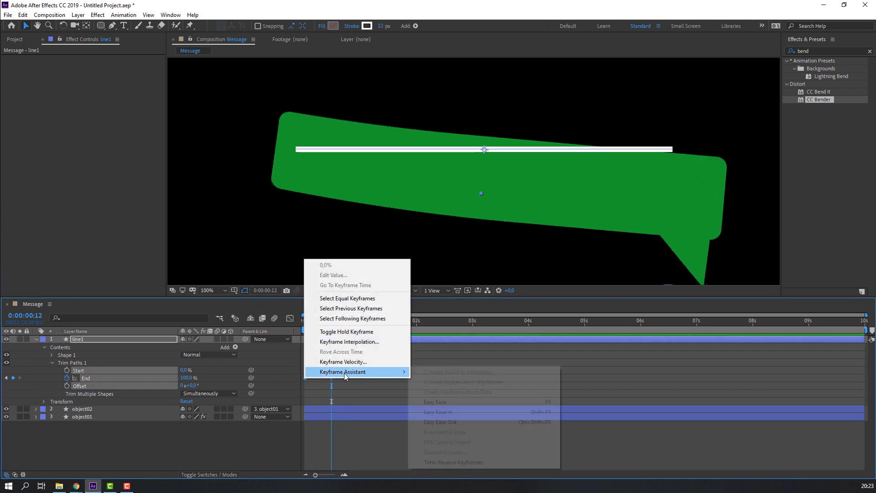
click(437, 402)
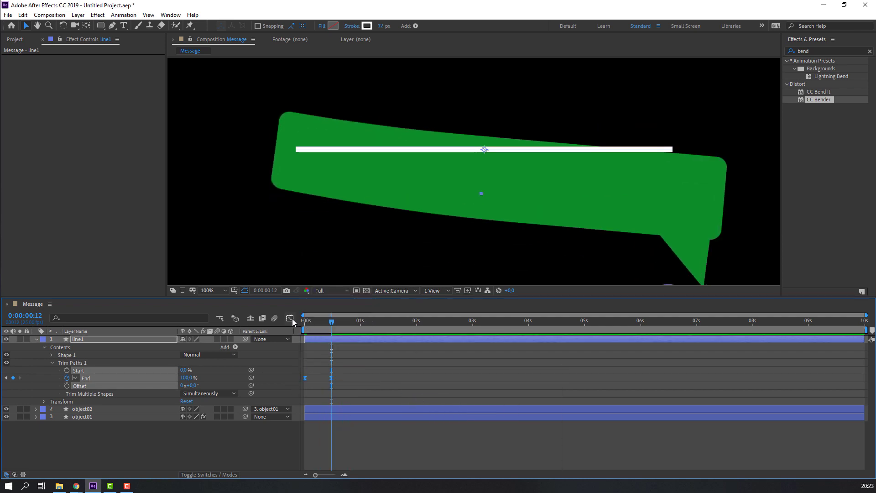
Step: Adjust the End keyframes' influence in the speed graph, previewing with line1 soloed
click(290, 319)
click(318, 449)
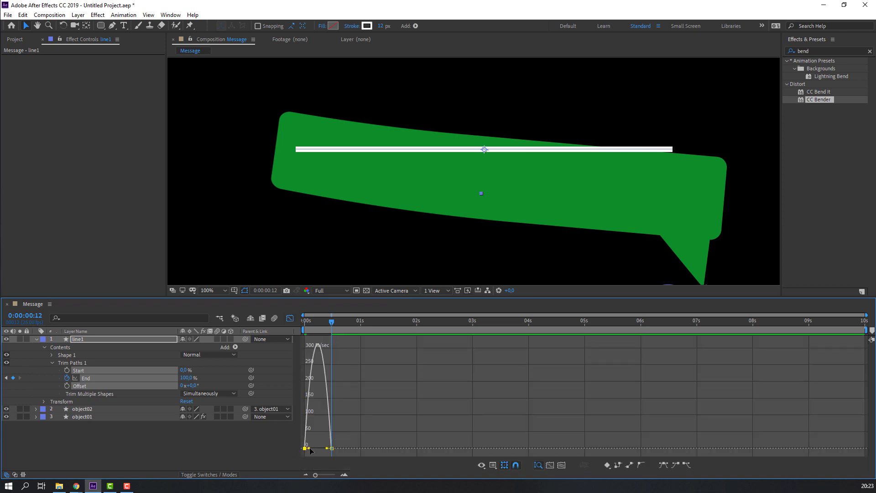
drag(310, 448, 314, 449)
key(space)
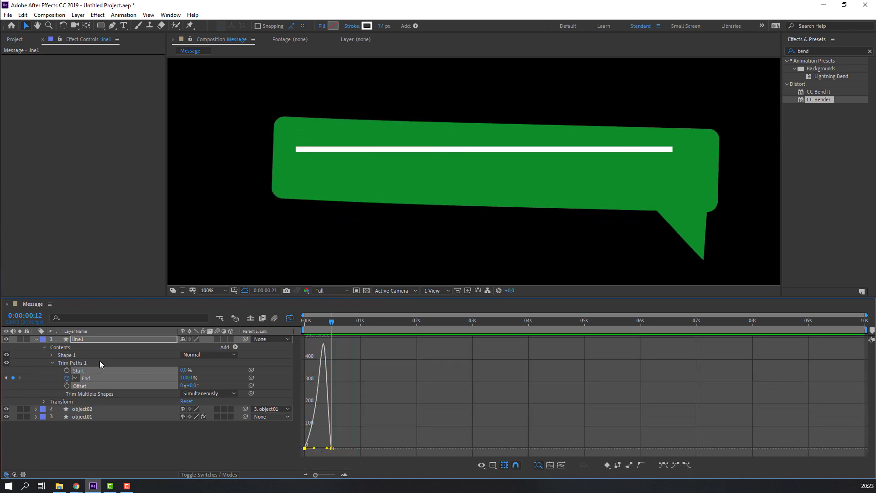
key(space)
click(20, 340)
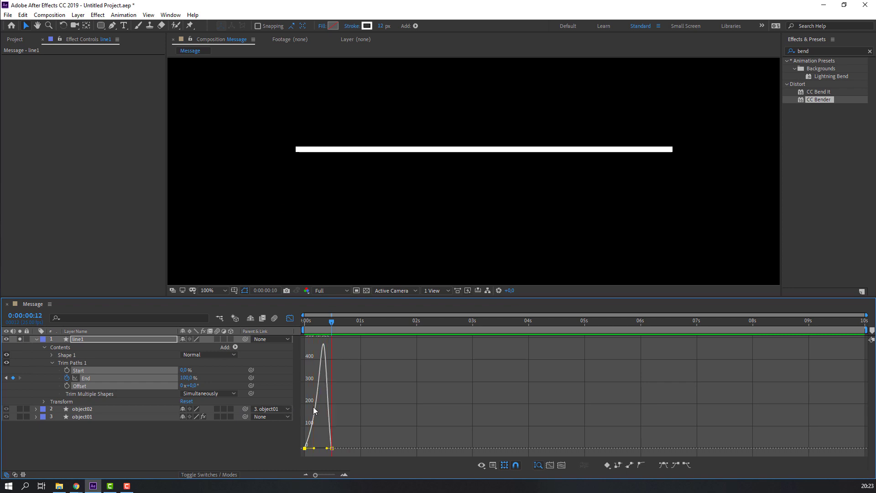
drag(325, 449, 323, 448)
key(space)
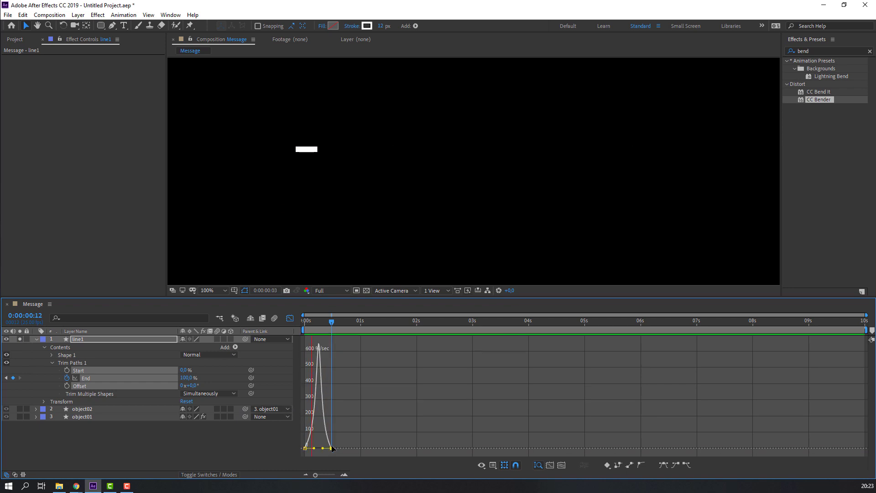
key(space)
Step: Drag the influence further for a fast start and ease-out, then collapse line1
click(290, 319)
key(space)
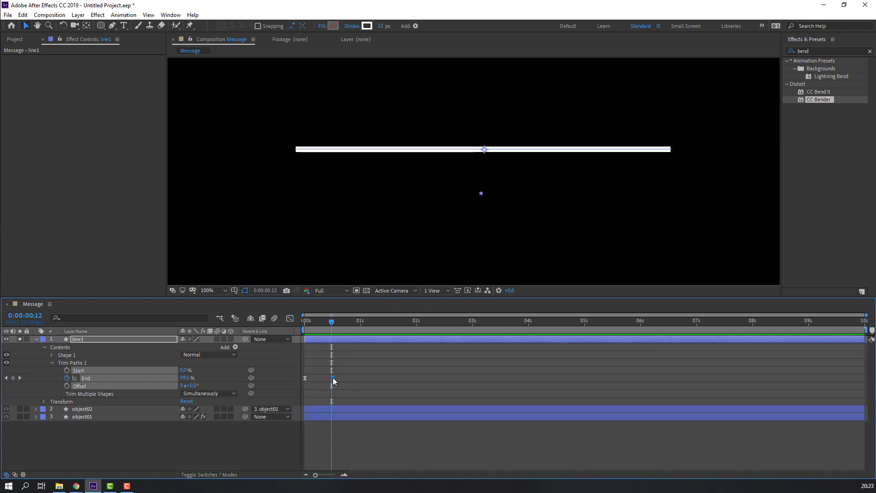
key(space)
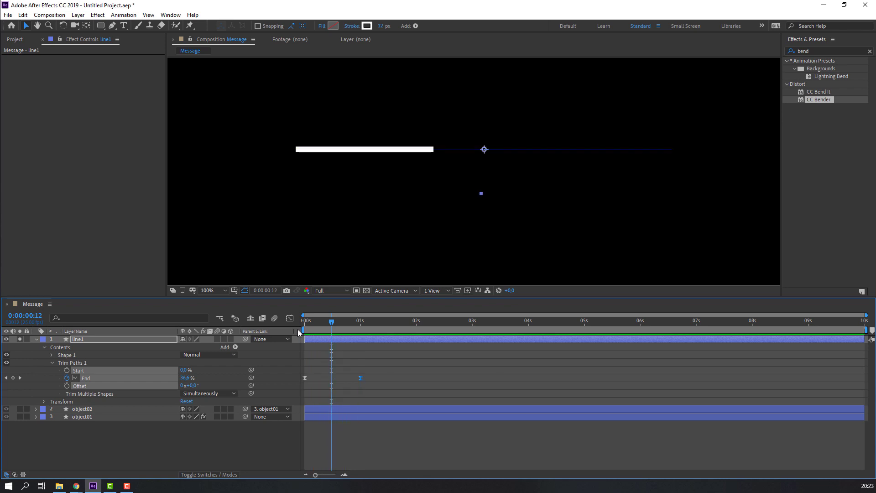
click(290, 319)
drag(324, 449, 335, 448)
key(space)
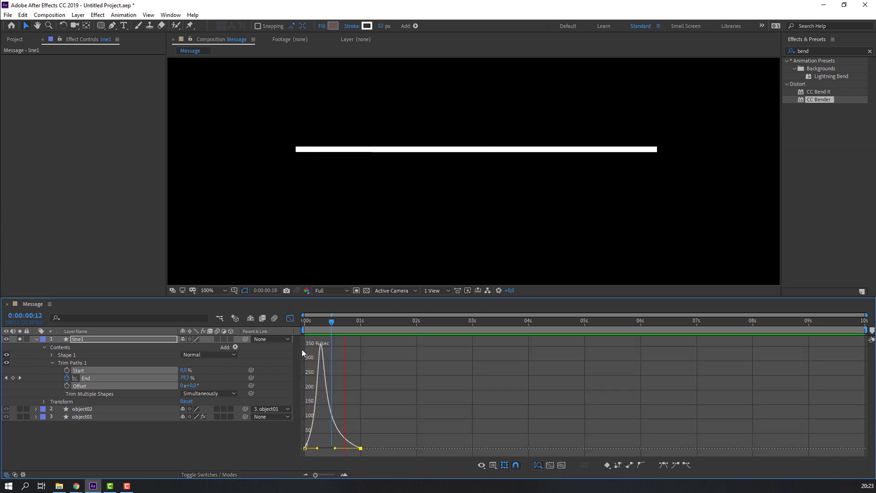
key(space)
click(290, 318)
drag(325, 322, 357, 320)
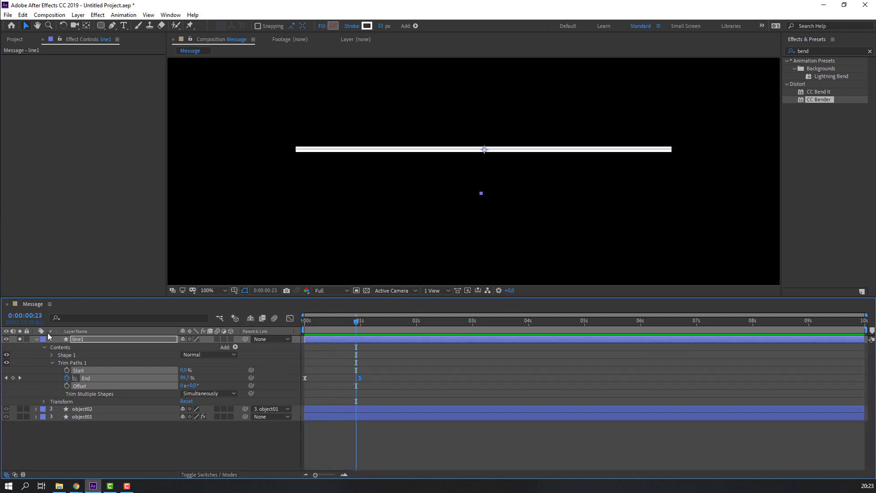
click(36, 340)
click(83, 340)
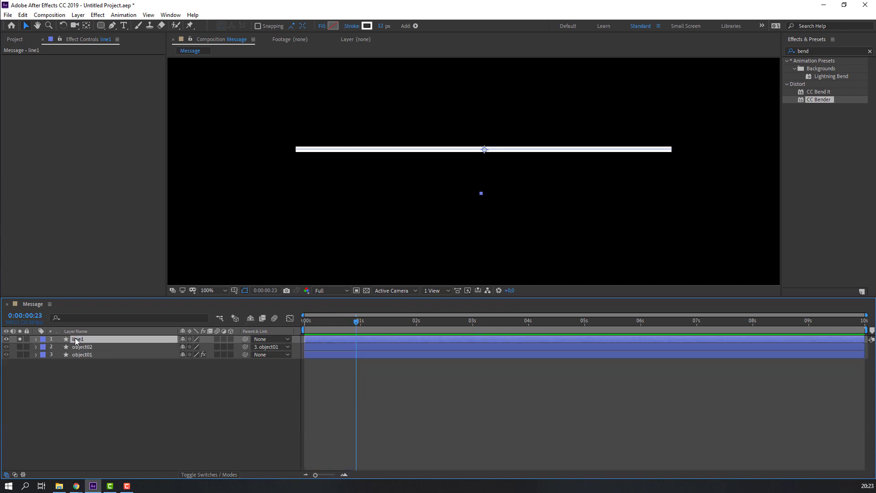
Step: Duplicate line1 as line2 and move it down below the first line
key(ctrl+d)
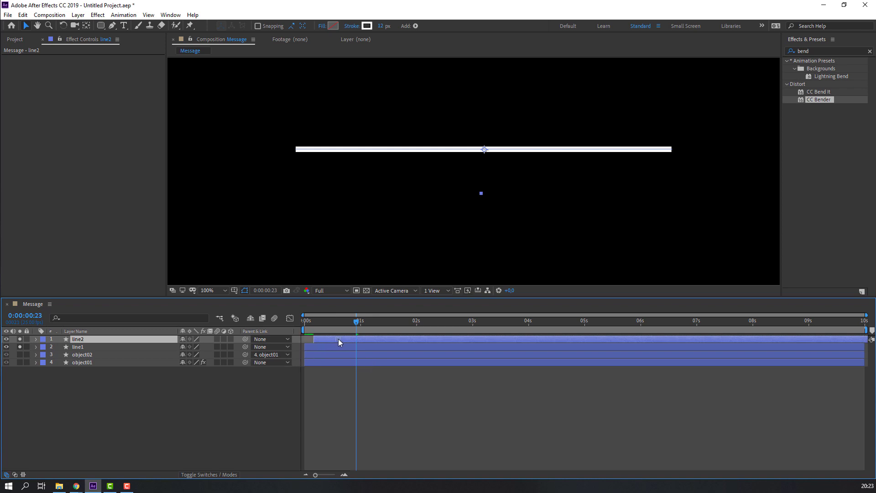
key(p)
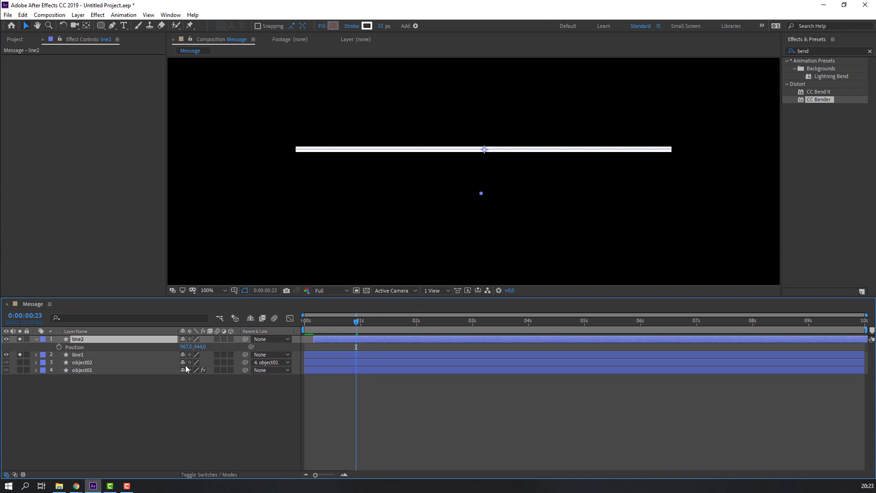
drag(204, 349, 225, 348)
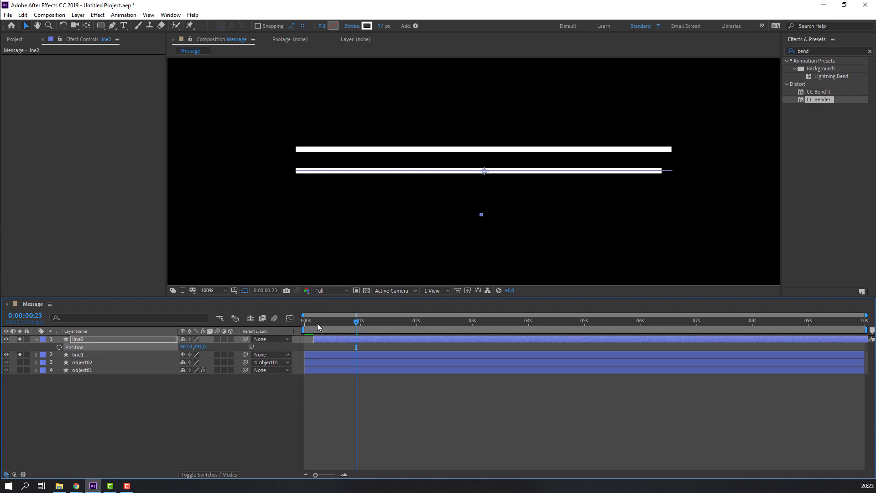
Step: Set line2's final Trim Paths End keyframe to 60% and return to the start
drag(359, 325, 369, 319)
key(u)
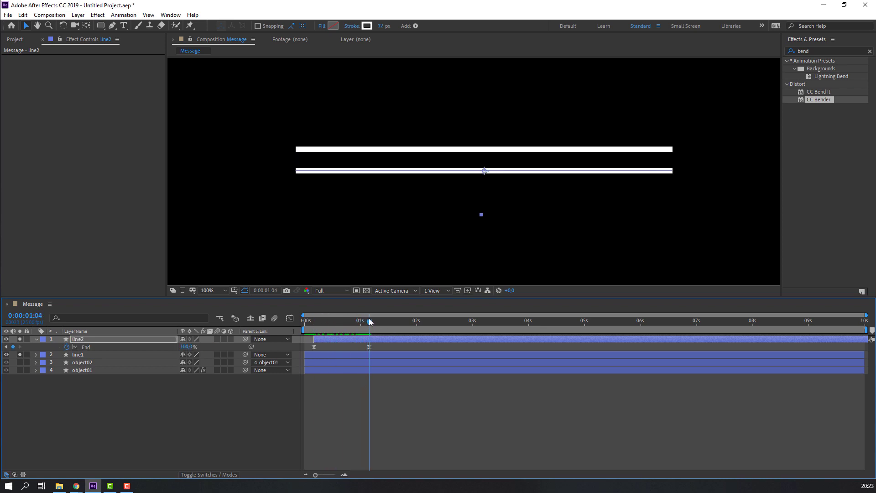
click(187, 348)
text(80)
key(Return)
click(182, 348)
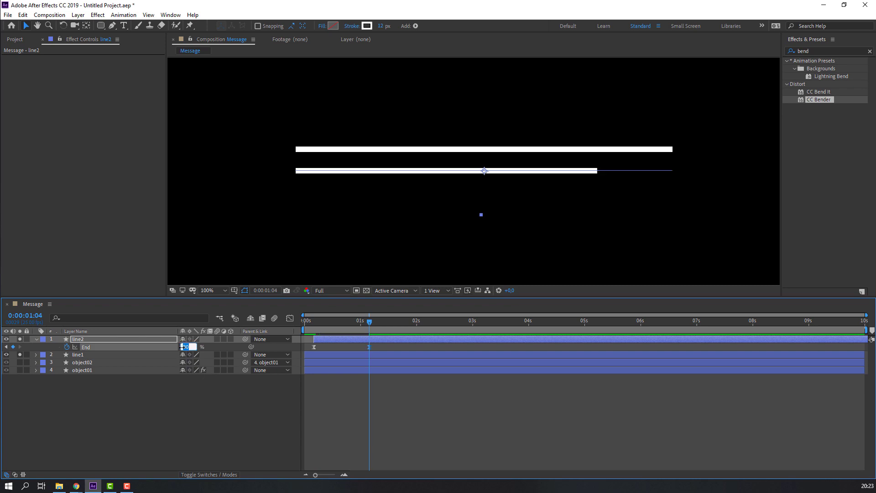
key(Return)
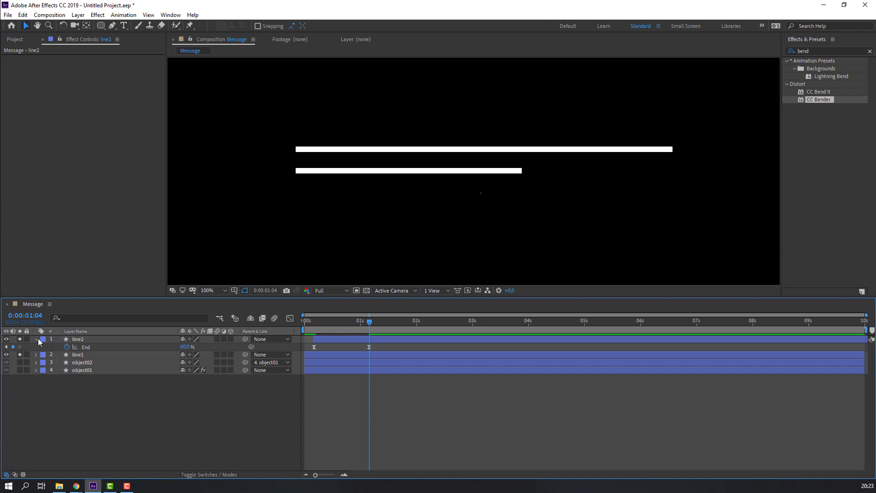
click(36, 339)
key(Home)
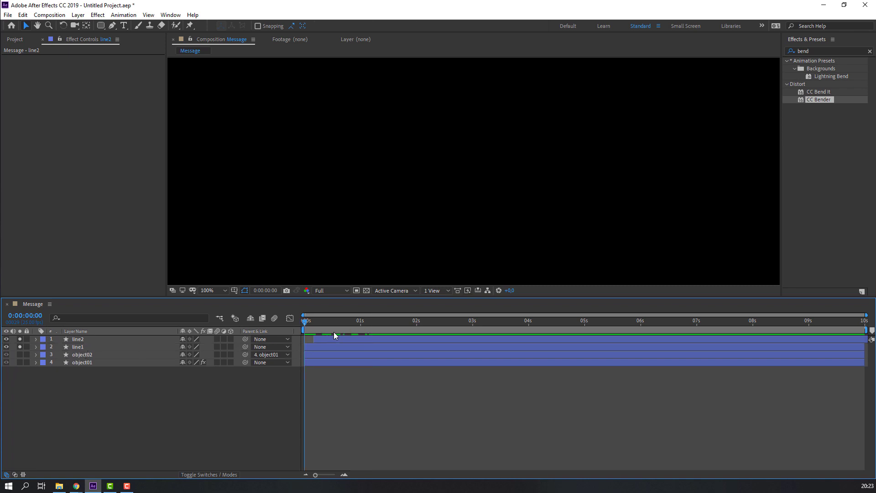
Step: Unsolo the lines and pick-whip line1 and line2 to parent object01
click(81, 348)
shift+click(87, 340)
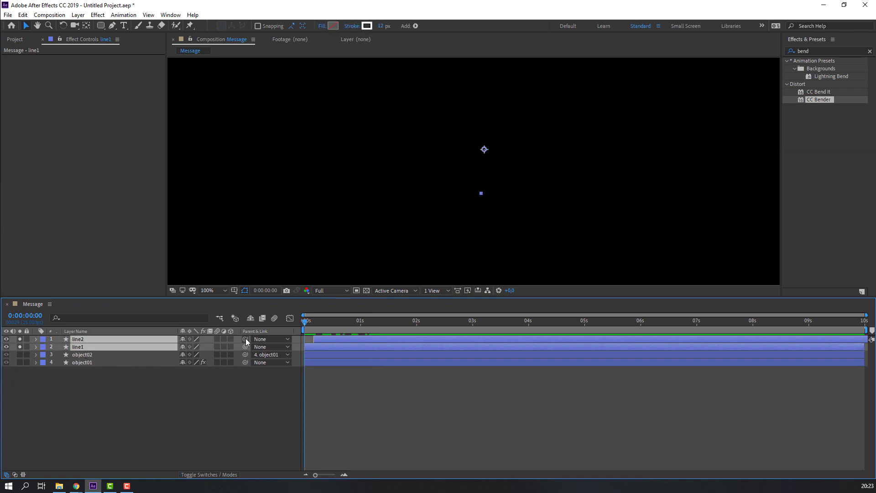
drag(319, 321, 396, 321)
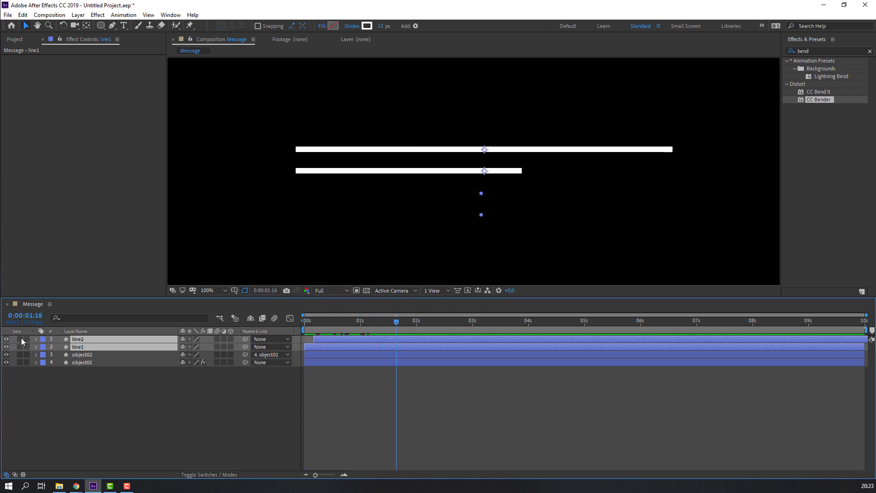
click(21, 340)
click(176, 401)
click(81, 348)
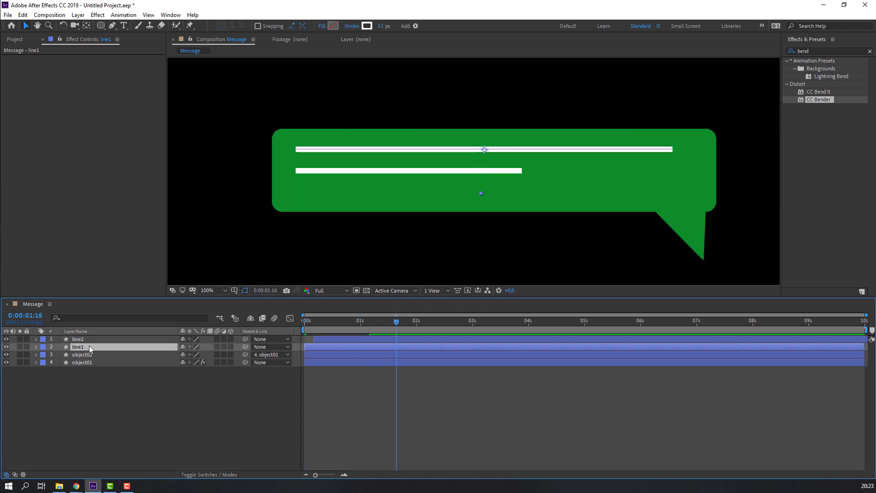
shift+click(87, 339)
drag(246, 339, 90, 373)
Step: Shift both line layers a few frames later and preview the staggered animation
drag(368, 326, 305, 325)
scroll(350, 252, down, 2)
key(space)
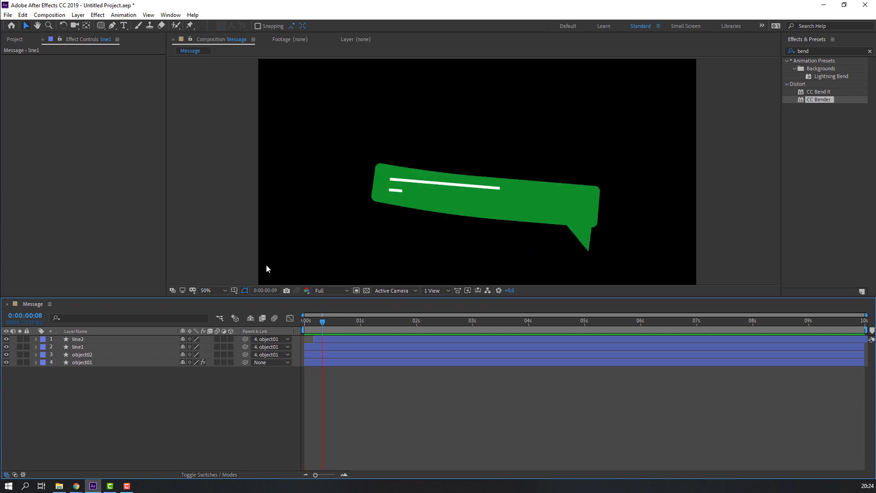
click(337, 325)
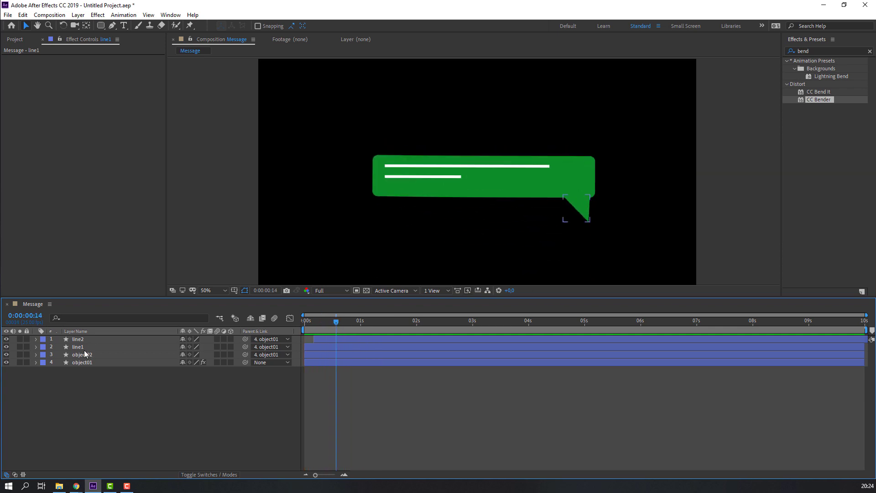
click(84, 348)
ctrl+click(80, 339)
drag(322, 339, 331, 347)
key(space)
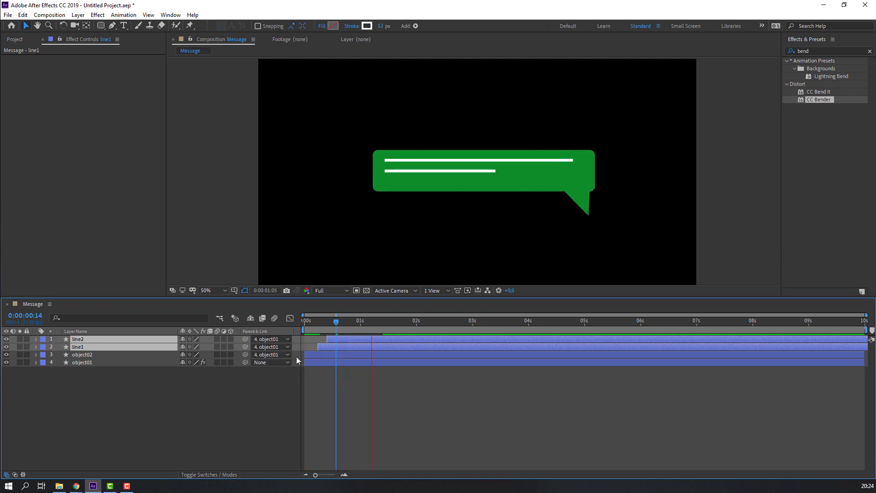
key(space)
Step: Reveal object01's keyframes with U and shift its bend Amount and Rotation keyframes later
click(106, 363)
key(u)
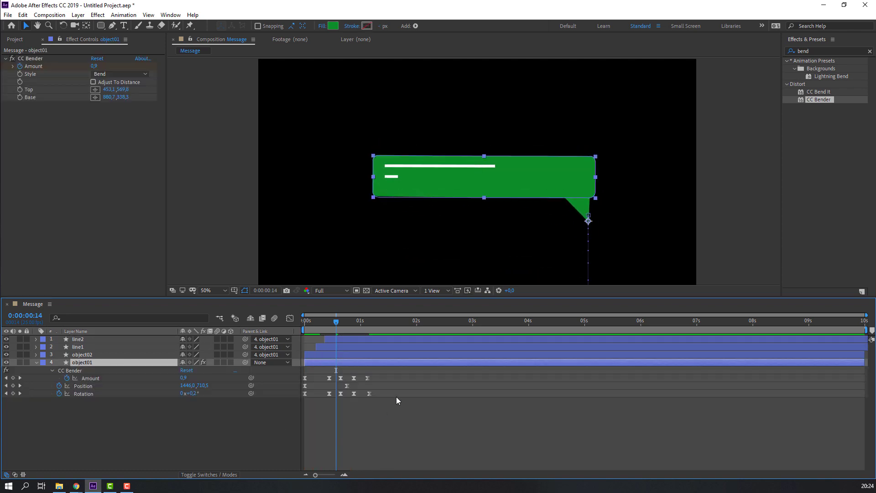
drag(397, 373, 301, 378)
drag(388, 393, 355, 393)
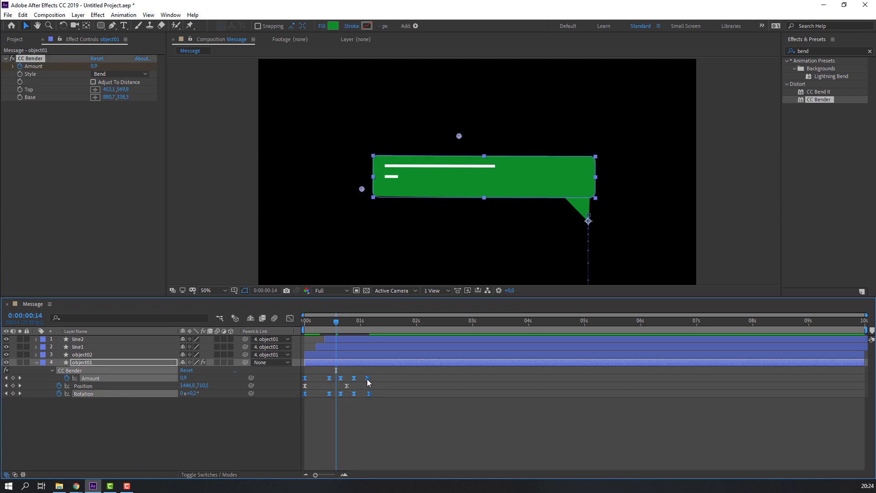
drag(368, 379, 391, 378)
click(360, 404)
key(space)
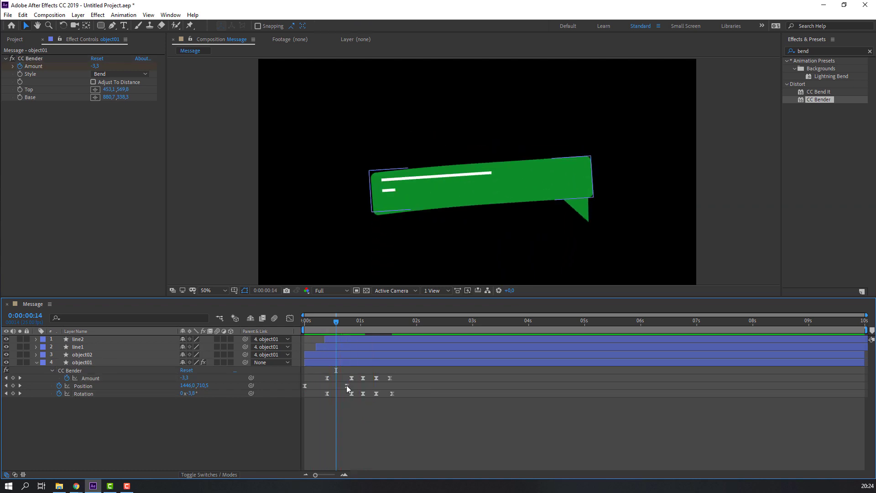
Step: Move the second Position keyframe later to about 0:00:01:01 and preview
click(347, 386)
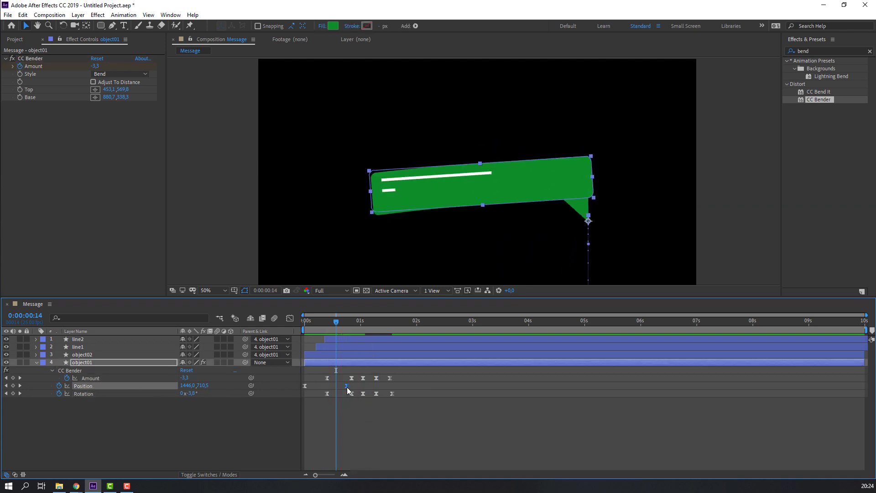
mouse_move(347, 386)
mouse_down()
mouse_move(371, 386)
mouse_move(356, 393)
mouse_up()
key(space)
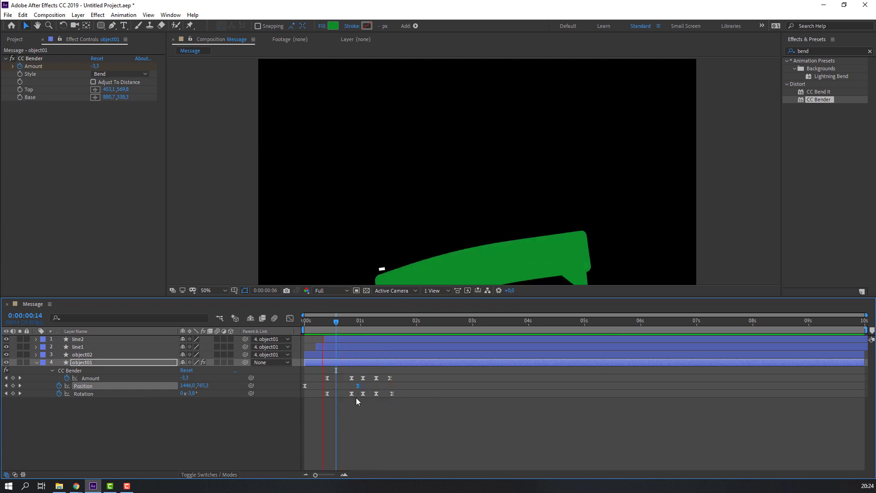
key(space)
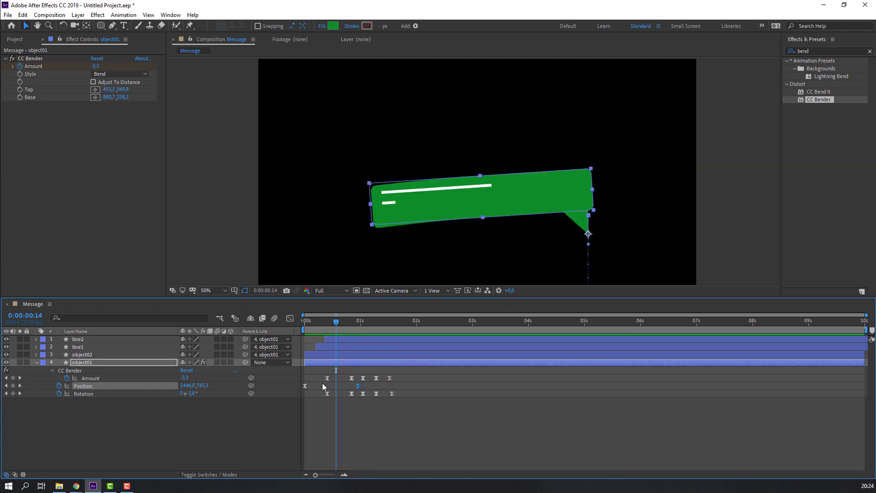
Step: Move the first Amount and Rotation keyframes earlier and preview from the start
click(328, 378)
shift+click(327, 393)
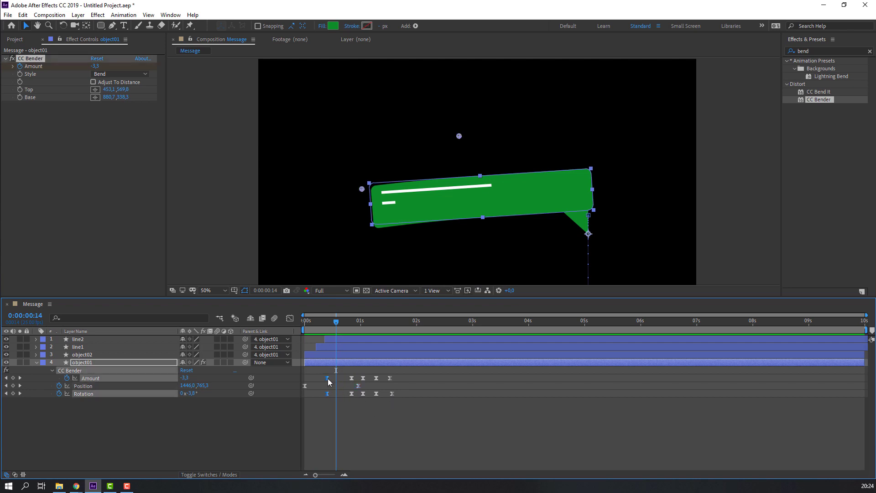
drag(327, 378, 307, 380)
key(space)
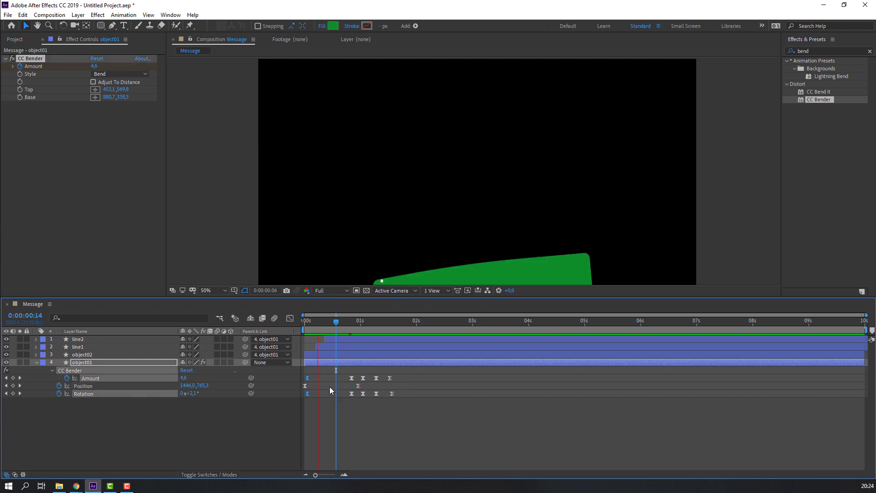
click(369, 374)
Step: Tighten the Amount keyframe timing, preview, then park the playhead at 0:00:01:15
drag(413, 372, 334, 378)
drag(404, 394, 351, 396)
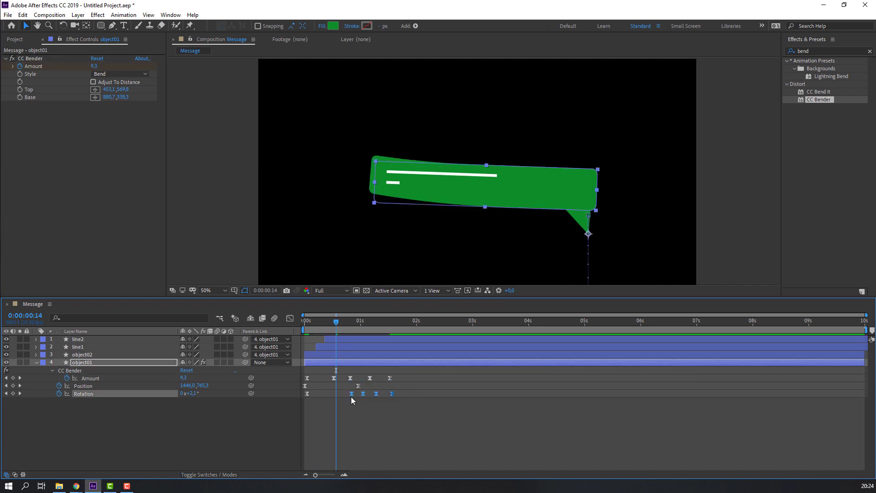
click(368, 414)
key(space)
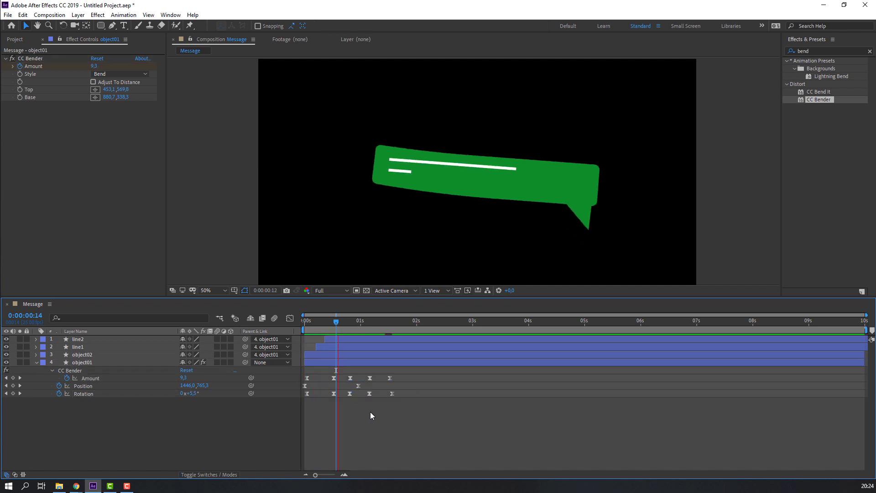
scroll(313, 238, down, 2)
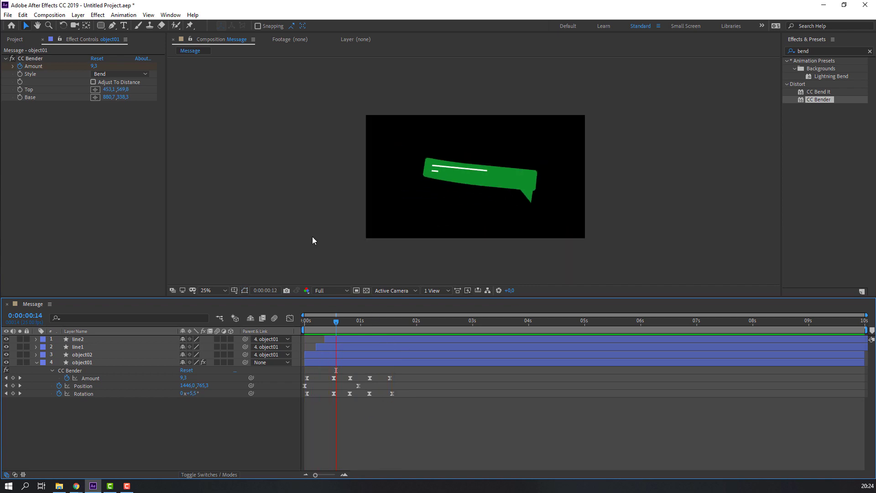
scroll(313, 241, up, 2)
click(342, 321)
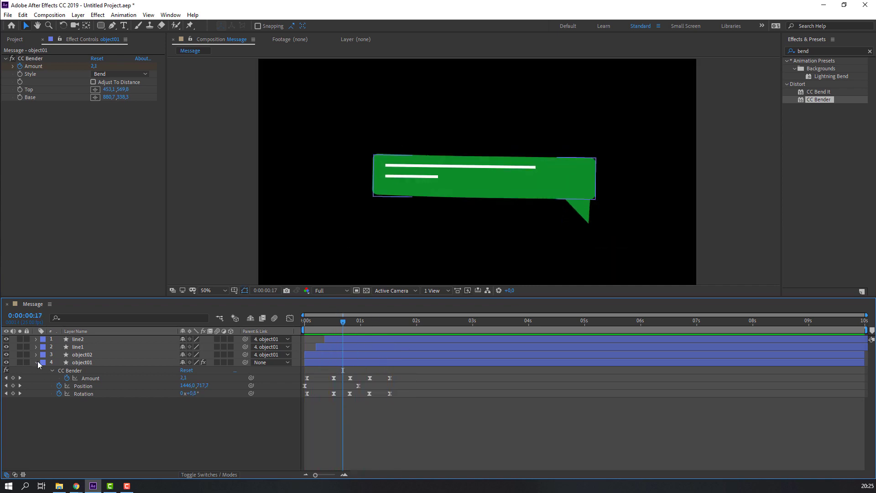
key(u)
drag(345, 321, 394, 321)
Step: Apply the Gradient Ramp effect to the object01 bubble body
click(90, 363)
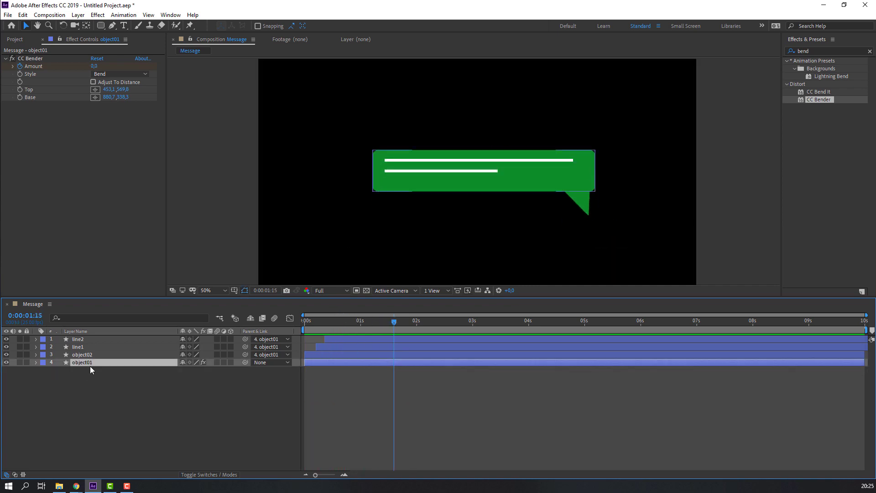
click(797, 51)
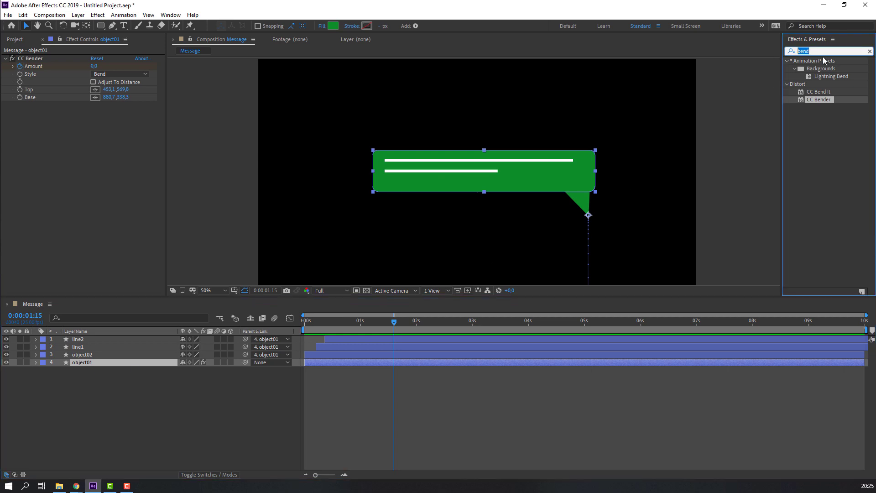
text(grad)
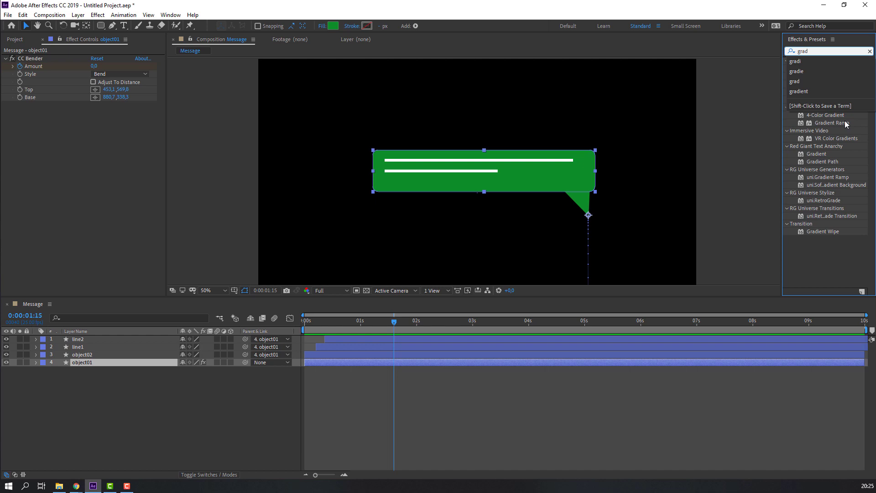
drag(832, 122, 83, 365)
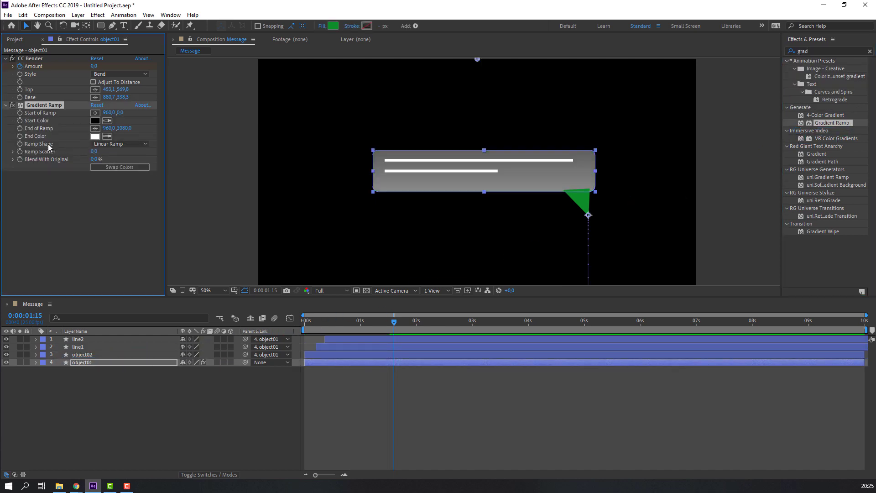
Step: Set the ramp's End Color to dark green and Start Color to light green
click(95, 136)
click(205, 286)
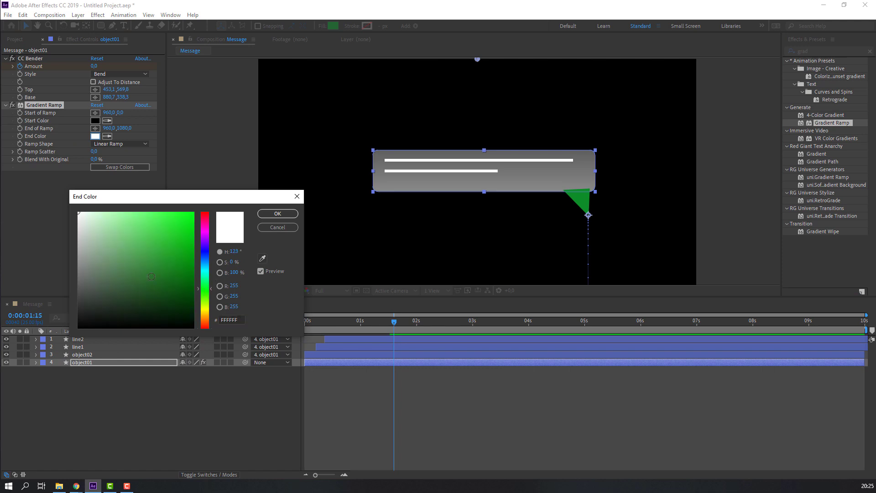
mouse_move(152, 277)
mouse_down()
mouse_move(164, 281)
mouse_move(154, 269)
mouse_up()
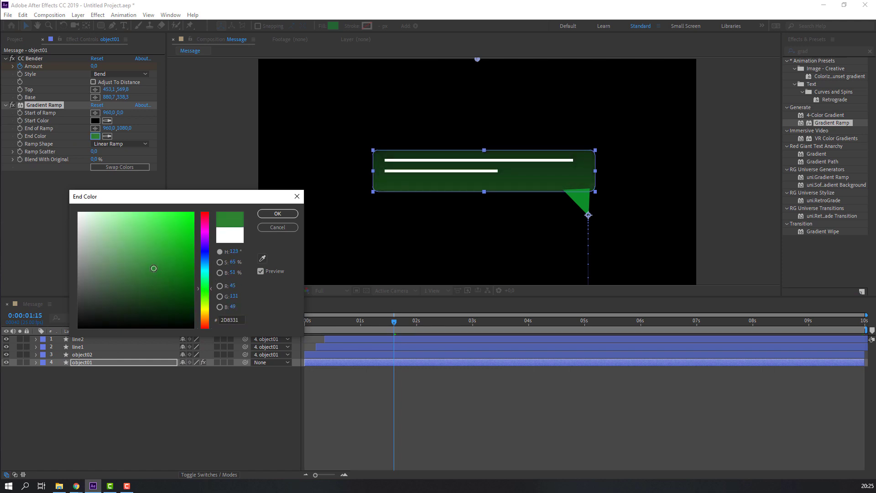
click(278, 213)
click(95, 121)
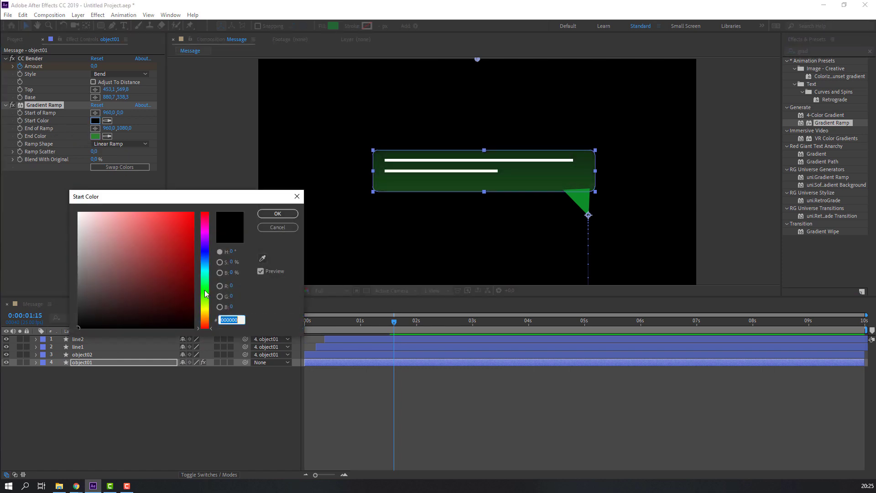
click(205, 288)
mouse_move(183, 230)
mouse_down()
mouse_move(150, 218)
mouse_move(133, 225)
mouse_move(159, 232)
mouse_move(153, 243)
mouse_up()
click(277, 213)
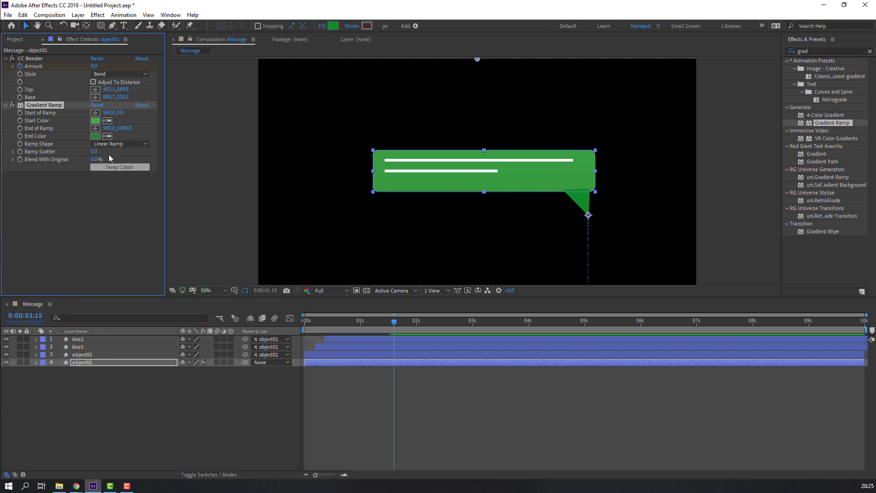
Step: Reposition the gradient start and end points around the bubble
drag(108, 128, 114, 128)
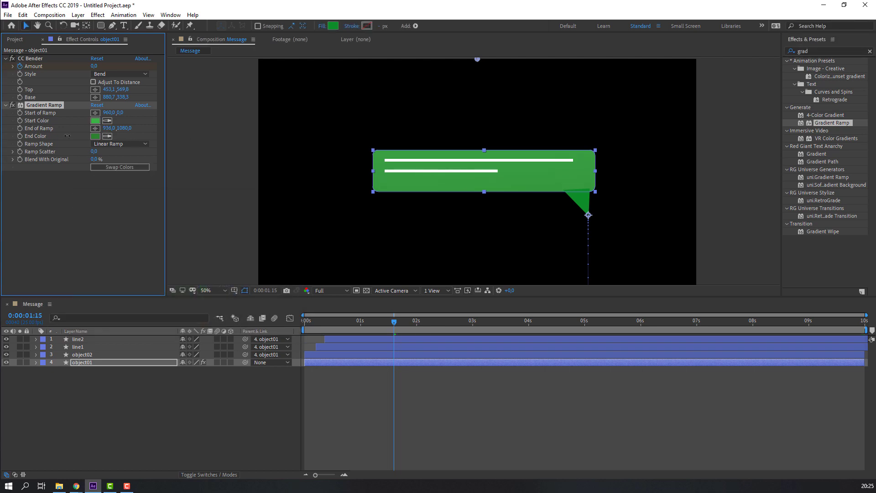
drag(188, 132, 185, 131)
key(comma)
drag(495, 238, 509, 189)
drag(474, 116, 440, 157)
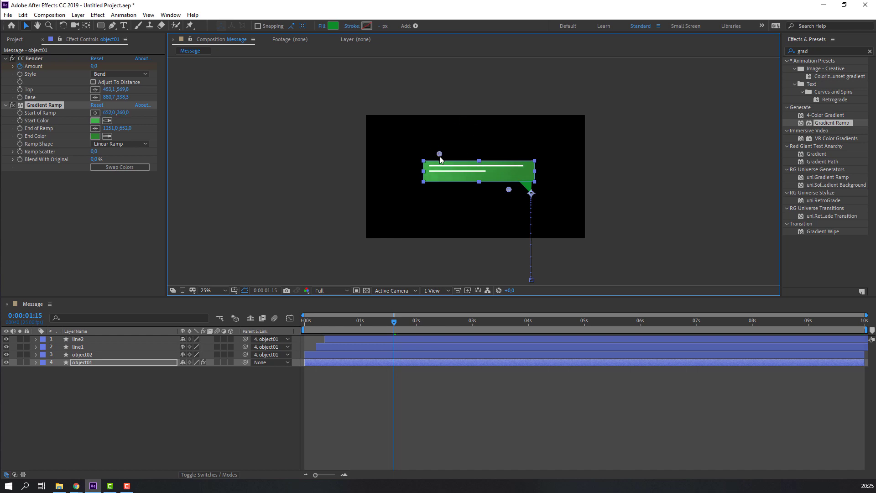
key(period)
Step: Darken the end colour and place the ramp diagonally: start upper left, end lower right
click(96, 136)
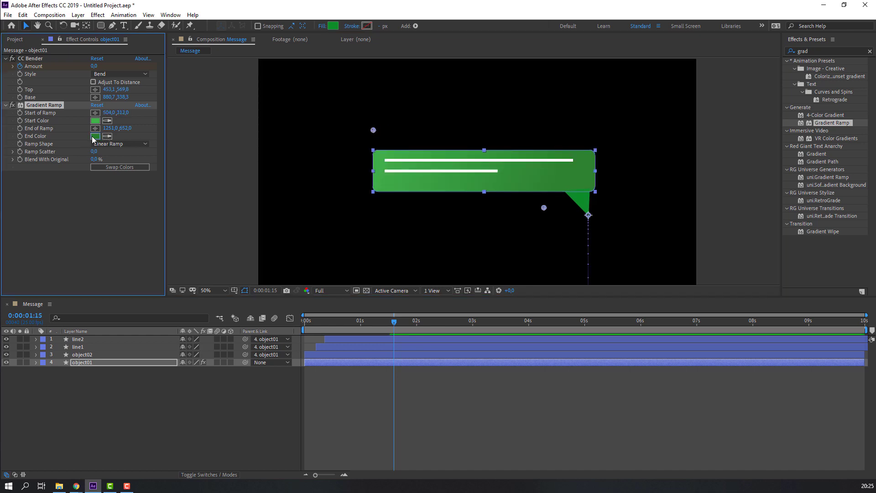
drag(165, 258, 167, 283)
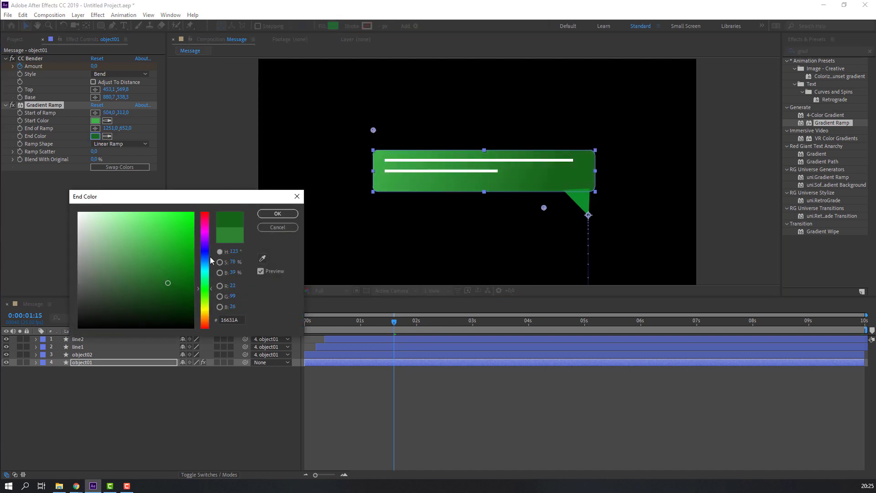
key(Return)
drag(544, 209, 516, 222)
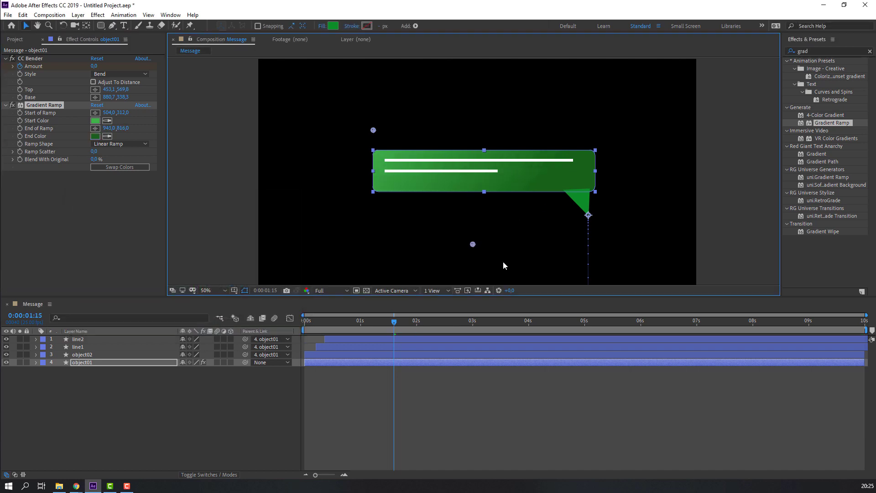
drag(504, 265, 576, 260)
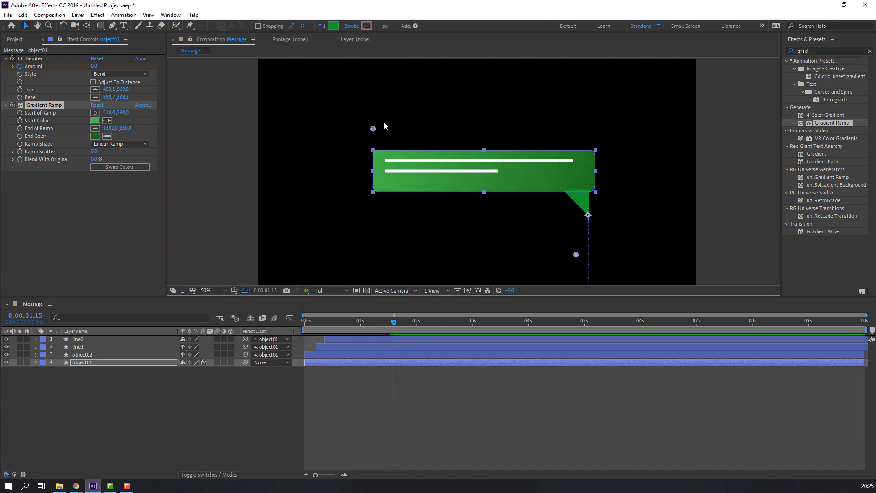
drag(374, 129, 296, 140)
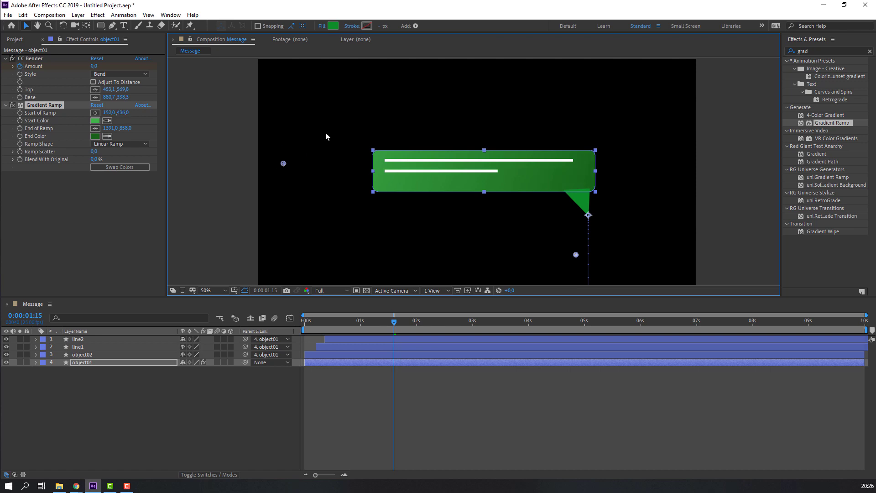
drag(257, 98, 395, 116)
Step: Check the dark green end colour and select the Gradient Ramp effect for copying
click(342, 216)
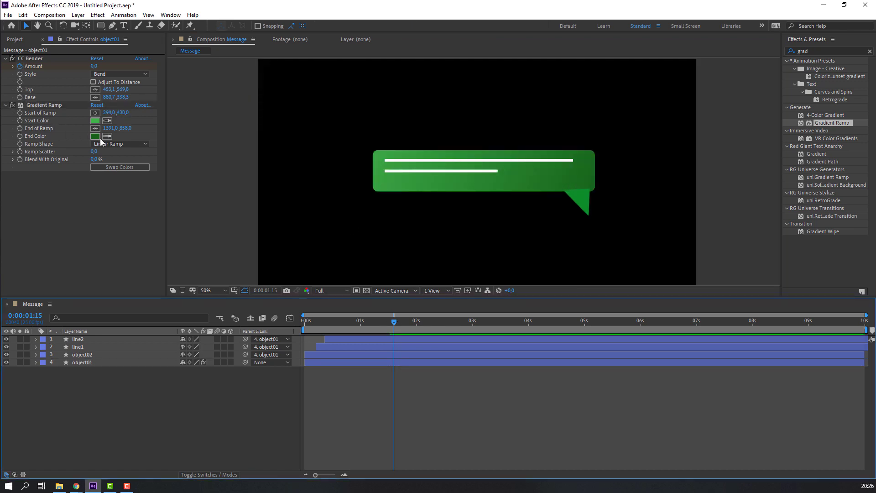
click(95, 137)
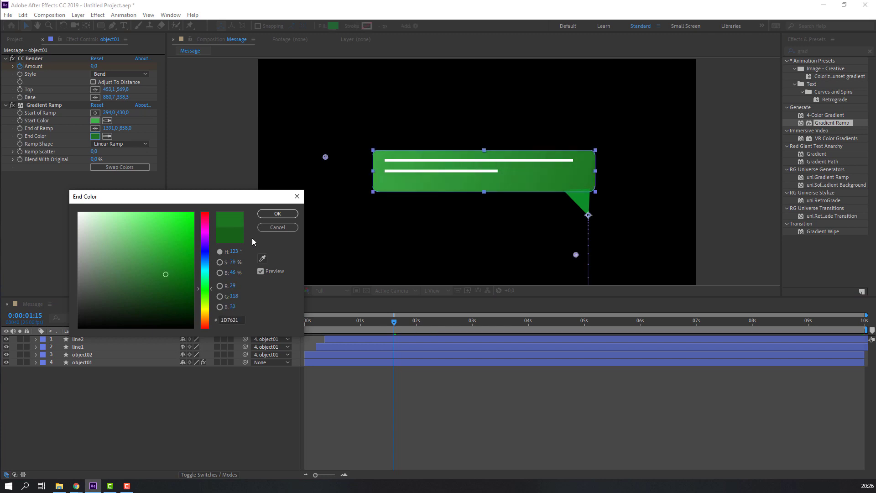
click(278, 214)
click(44, 106)
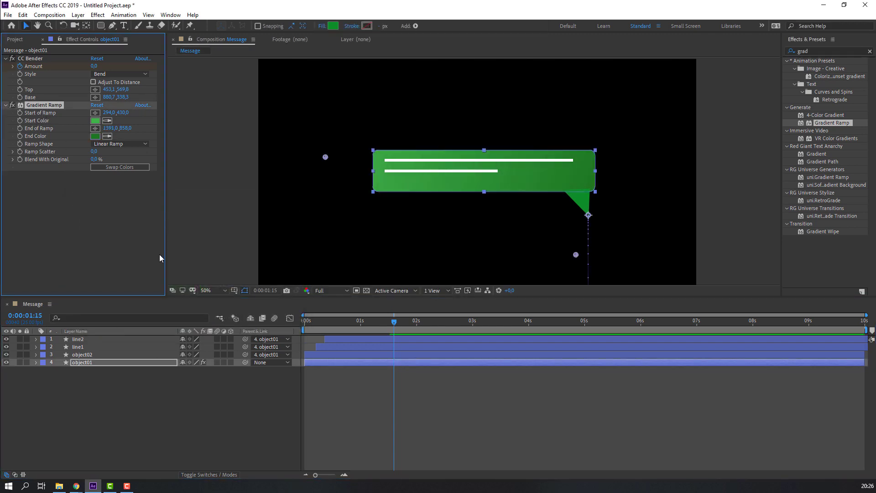
click(83, 356)
Step: Paste the Gradient Ramp onto object02 and move the tail below object01 in the stack
key(ctrl+v)
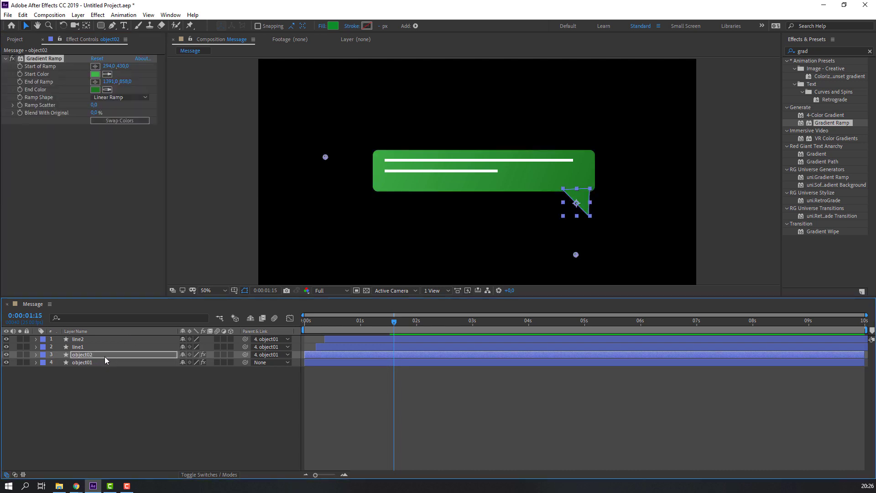
click(91, 402)
click(94, 356)
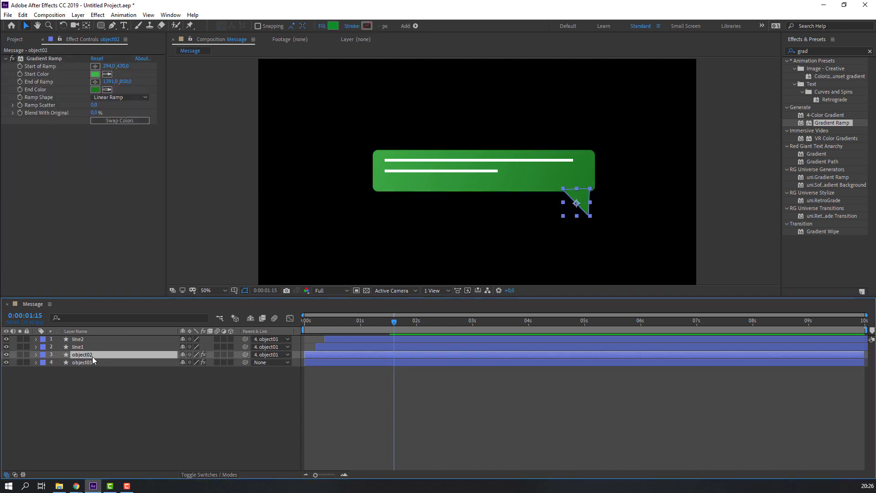
drag(93, 355, 87, 368)
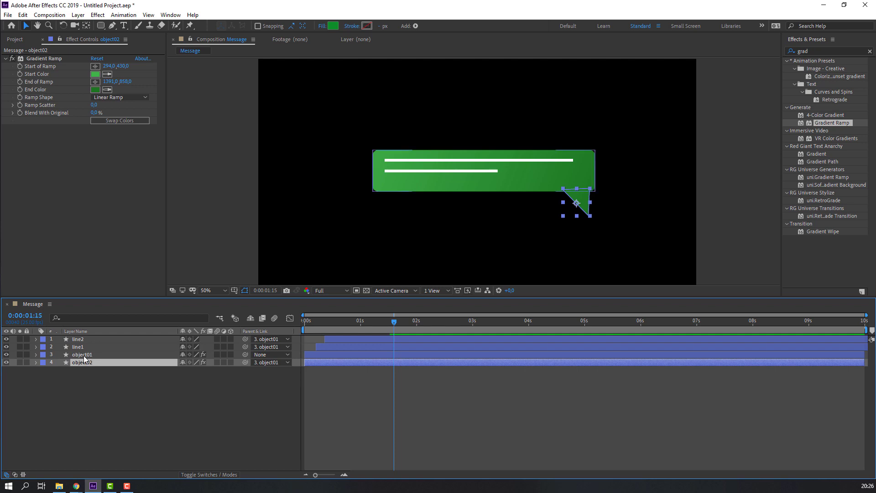
click(84, 356)
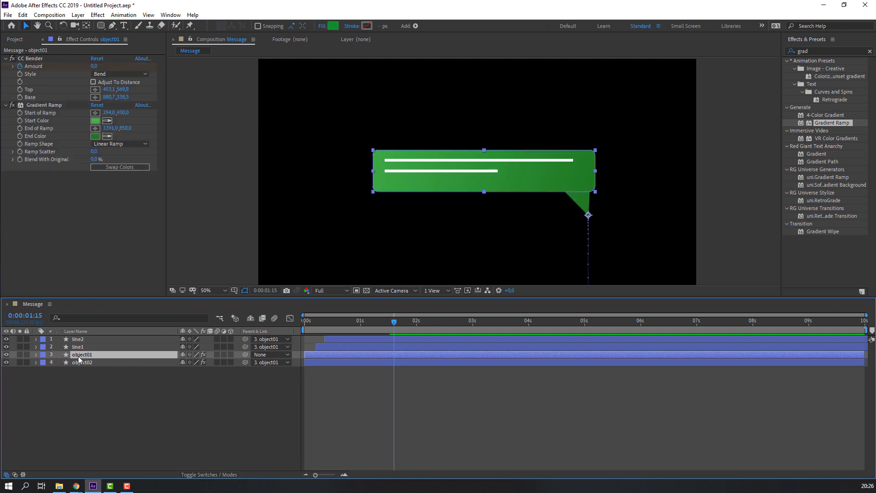
click(817, 50)
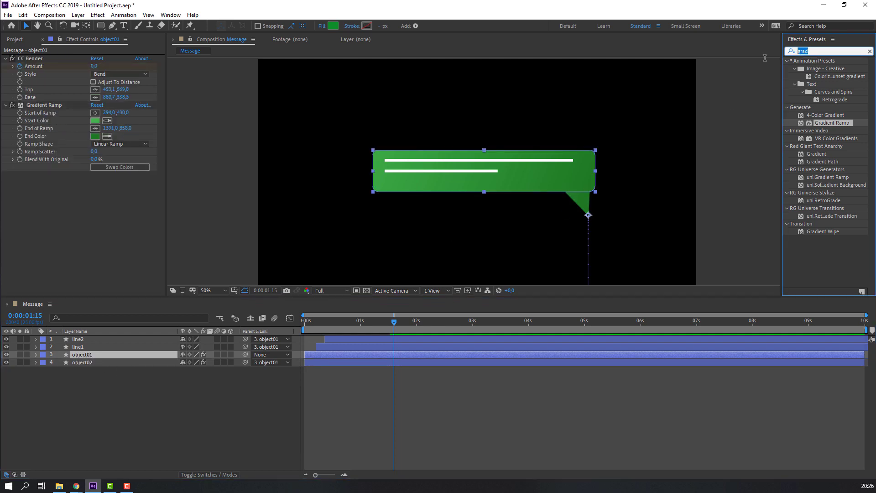
Step: Apply Drop Shadow to object01 with Distance 39 and Softness 40
text(drop sha)
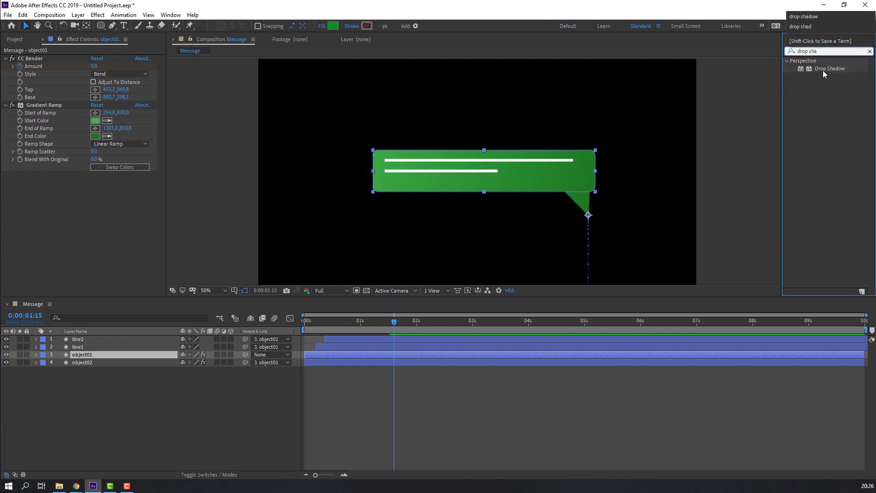
drag(825, 74, 83, 359)
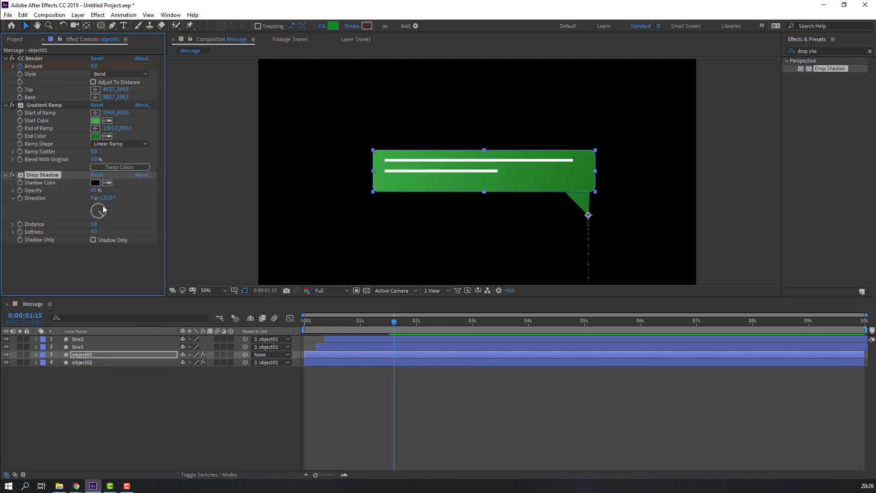
drag(96, 224, 112, 225)
scroll(628, 182, up, 4)
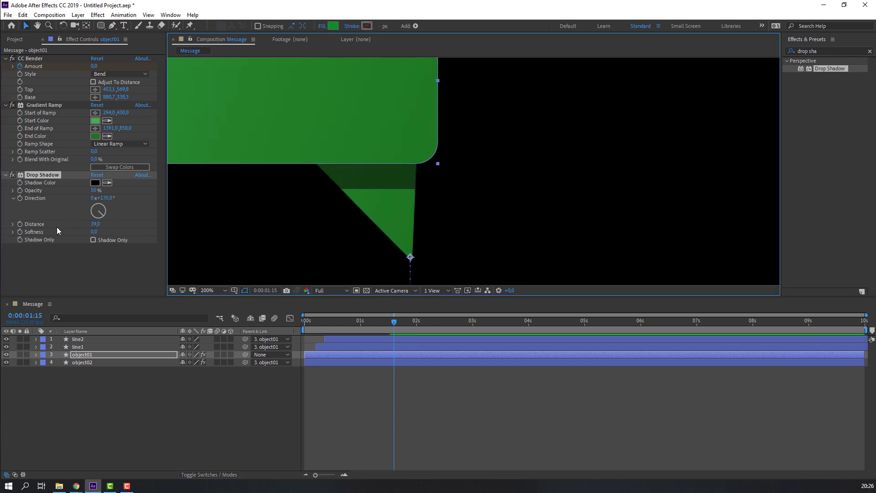
drag(93, 232, 111, 232)
scroll(313, 225, down, 1)
Step: Lower the shadow opacity to 43% and play back the animation
click(456, 391)
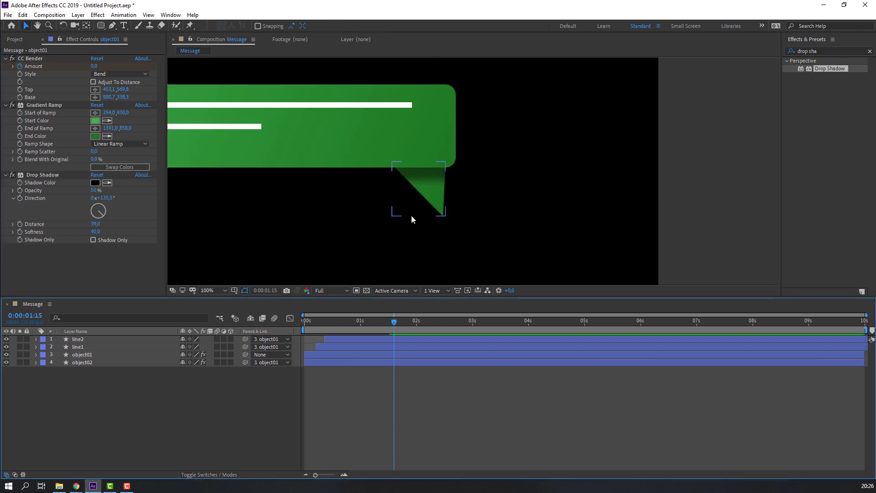
scroll(411, 219, down, 2)
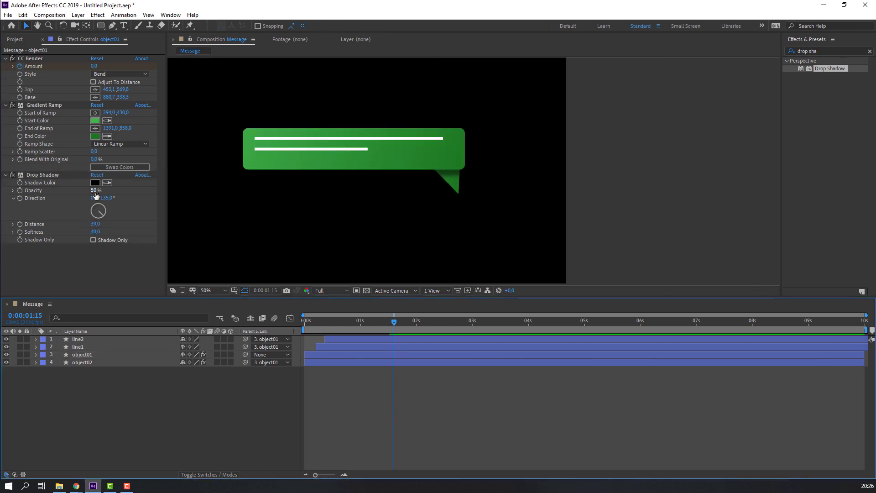
drag(96, 191, 92, 192)
click(147, 392)
key(space)
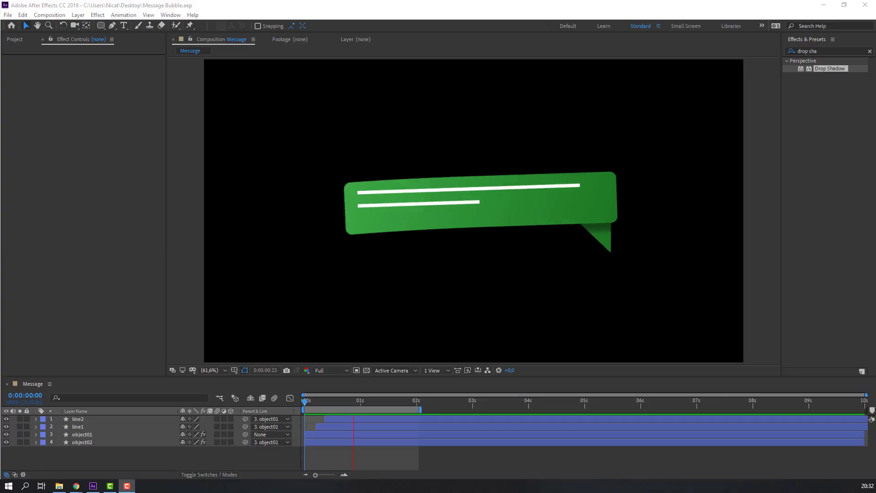